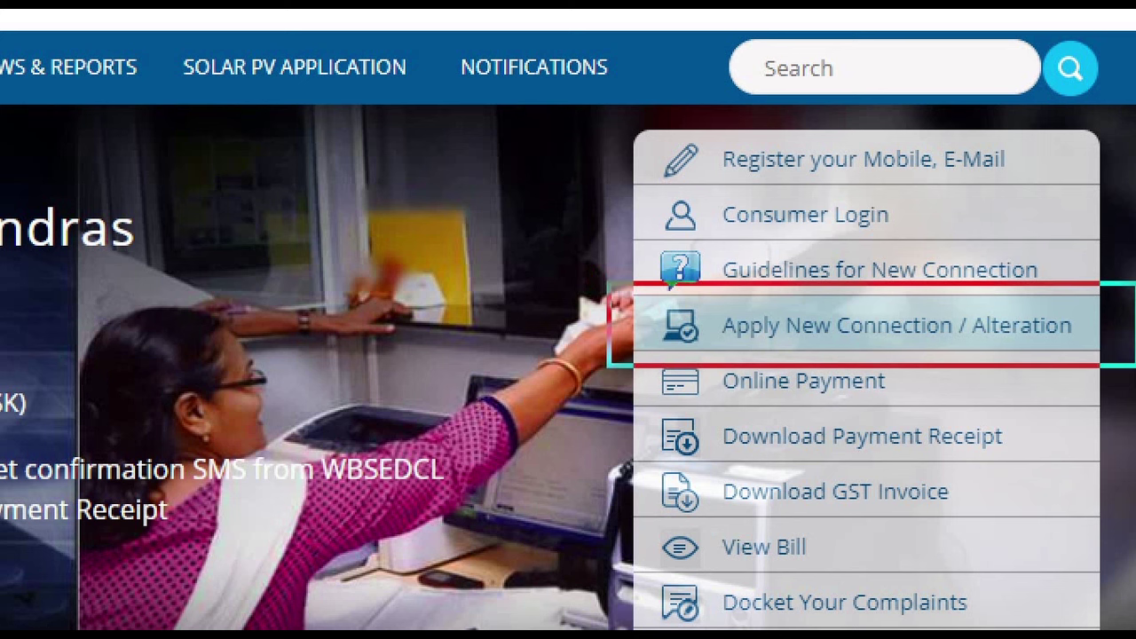
Open the Apply New Connection / Alteration page and review its New Connection and Alteration of service sections
click(897, 324)
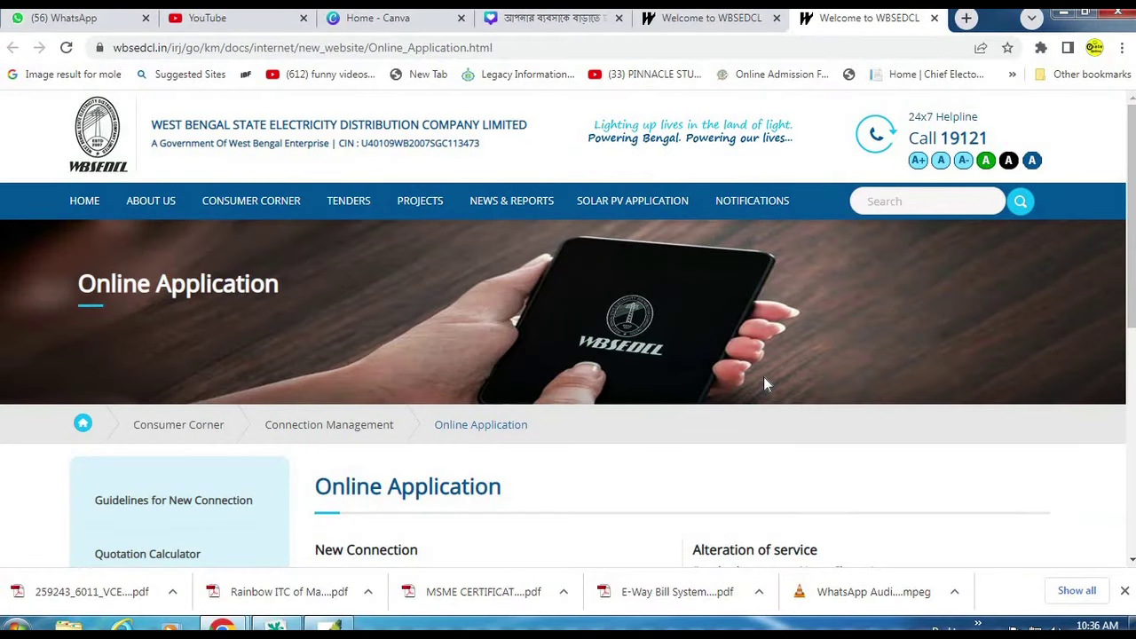
scroll(655, 462, down, 3)
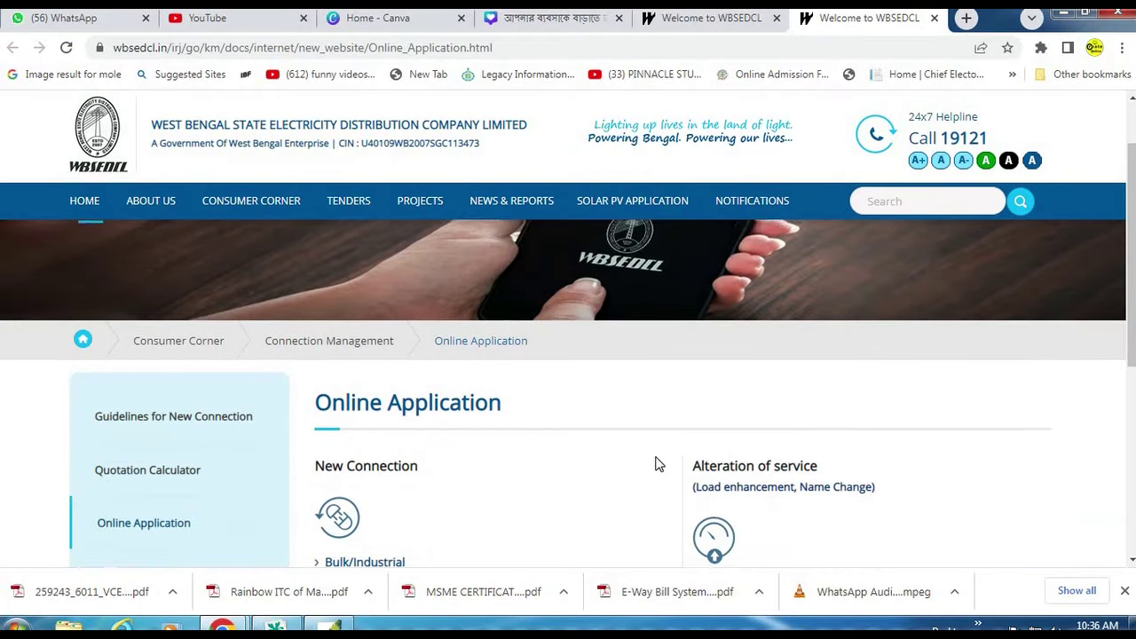
scroll(655, 462, down, 1)
scroll(652, 440, up, 1)
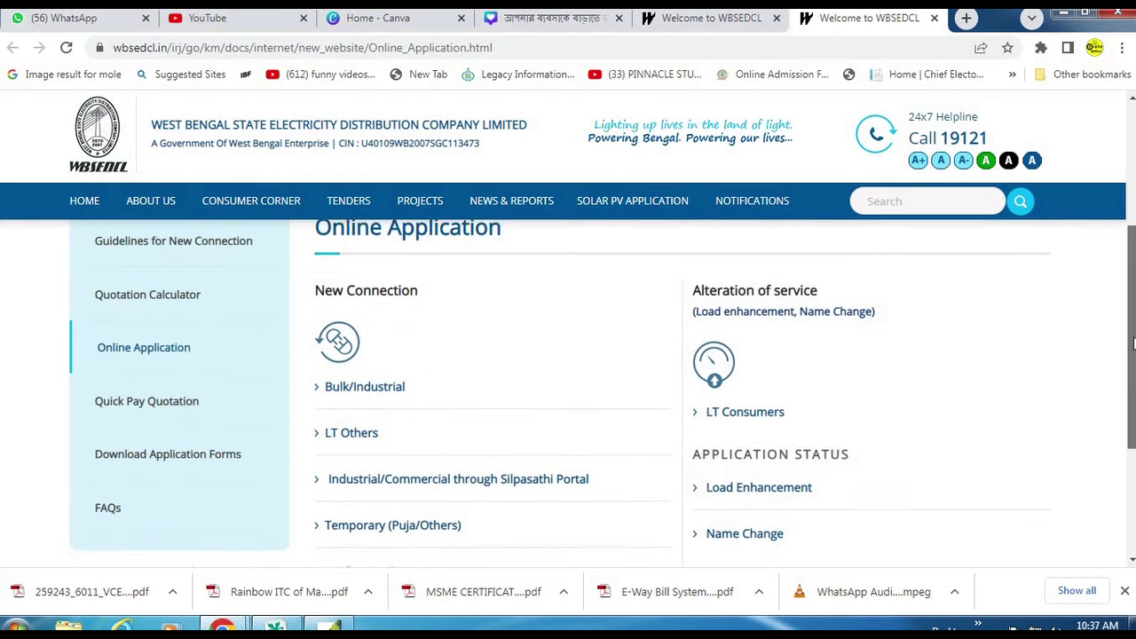
drag(1132, 323, 1133, 366)
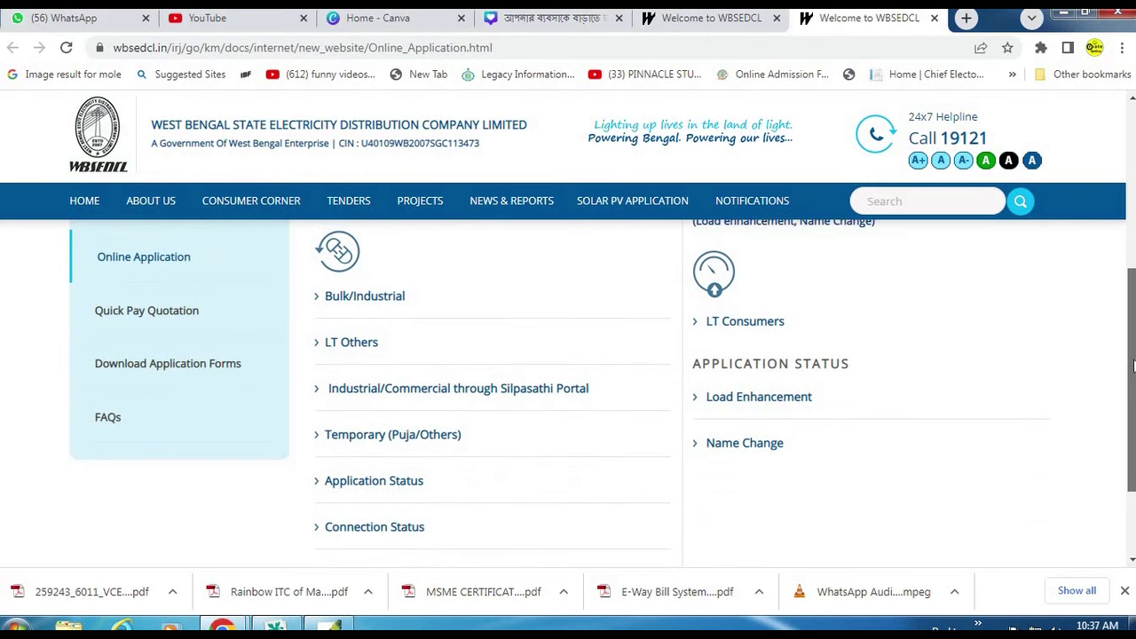
scroll(832, 355, up, 1)
drag(293, 294, 475, 332)
drag(664, 291, 947, 357)
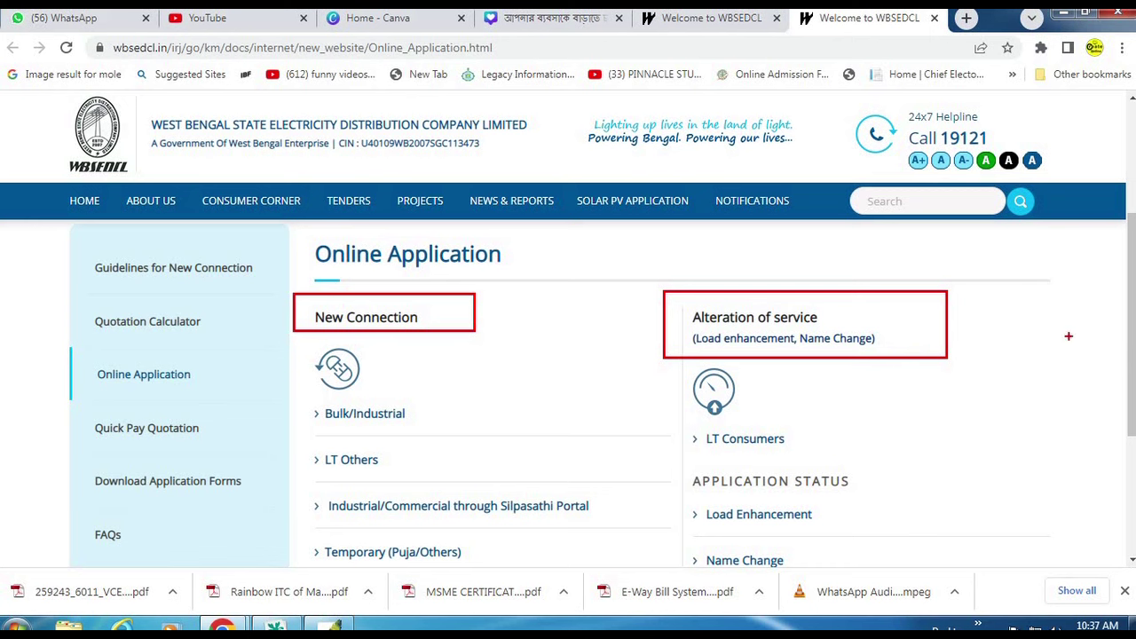
key(Escape)
Open the LT Consumers page under Alteration of service
drag(1134, 318, 1130, 353)
scroll(759, 339, down, 1)
click(759, 340)
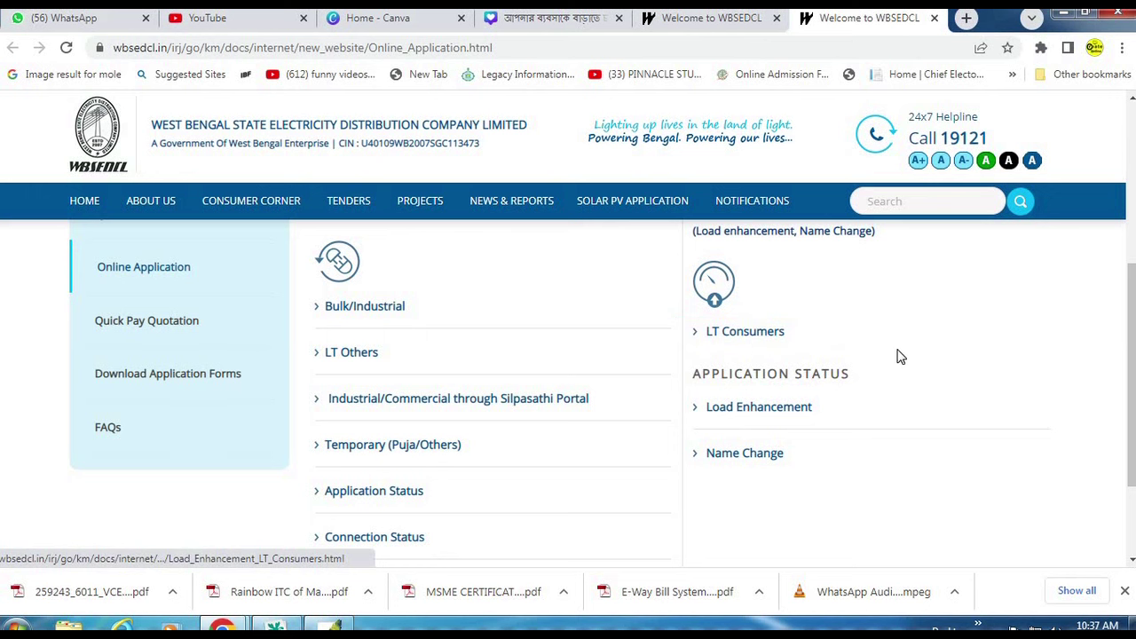
Start a New User registration from the My Account login form of the load enhancement page
scroll(688, 487, down, 5)
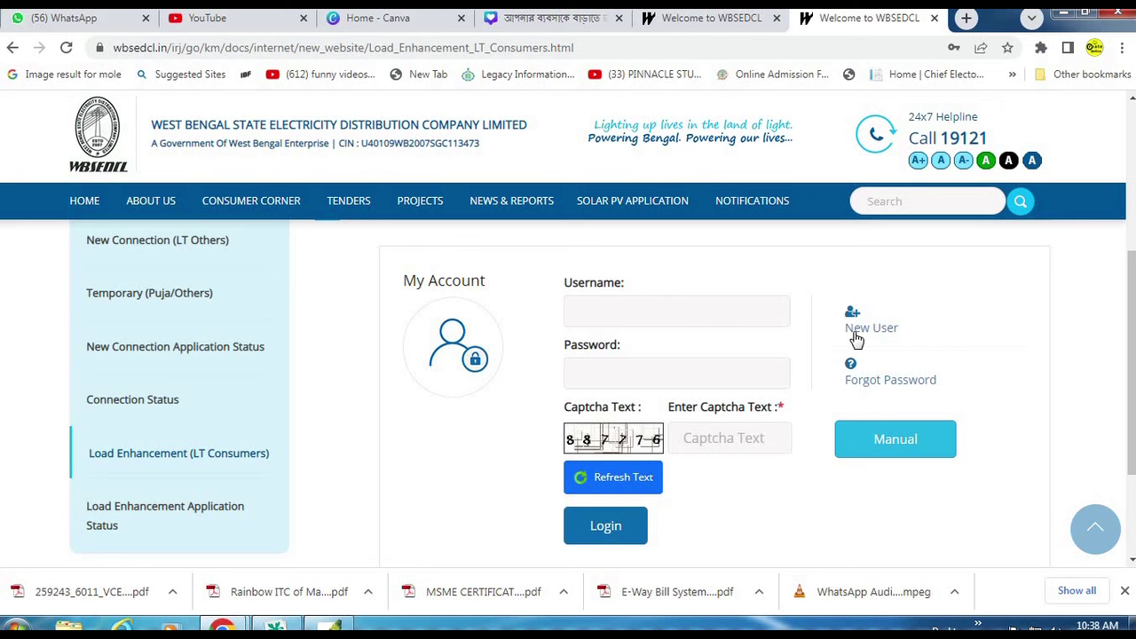
drag(812, 281, 1101, 397)
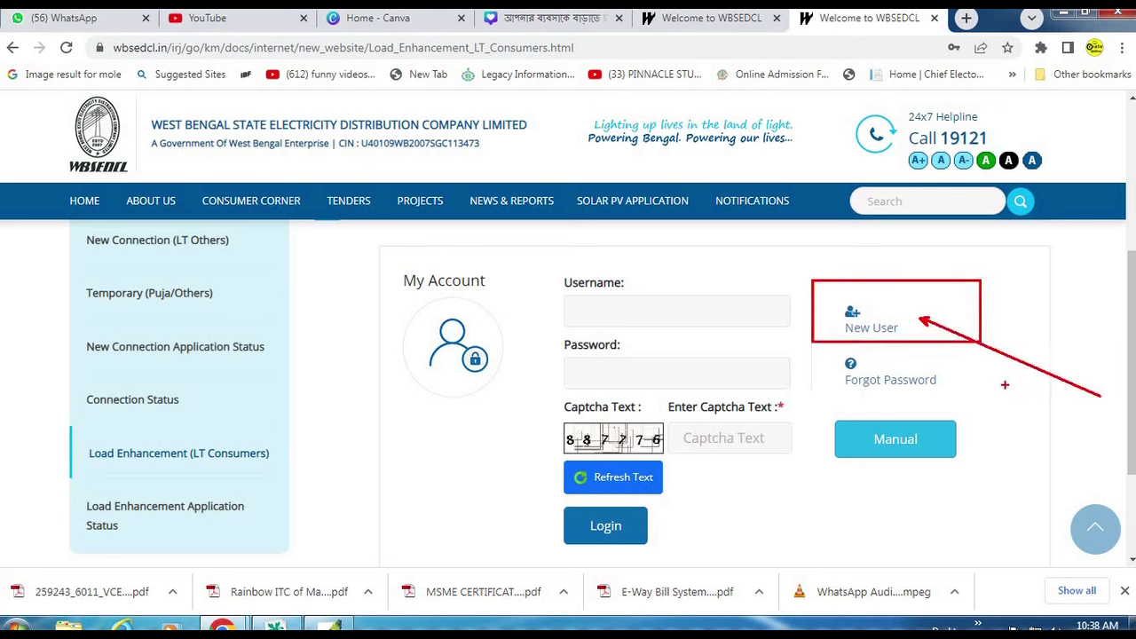
key(Escape)
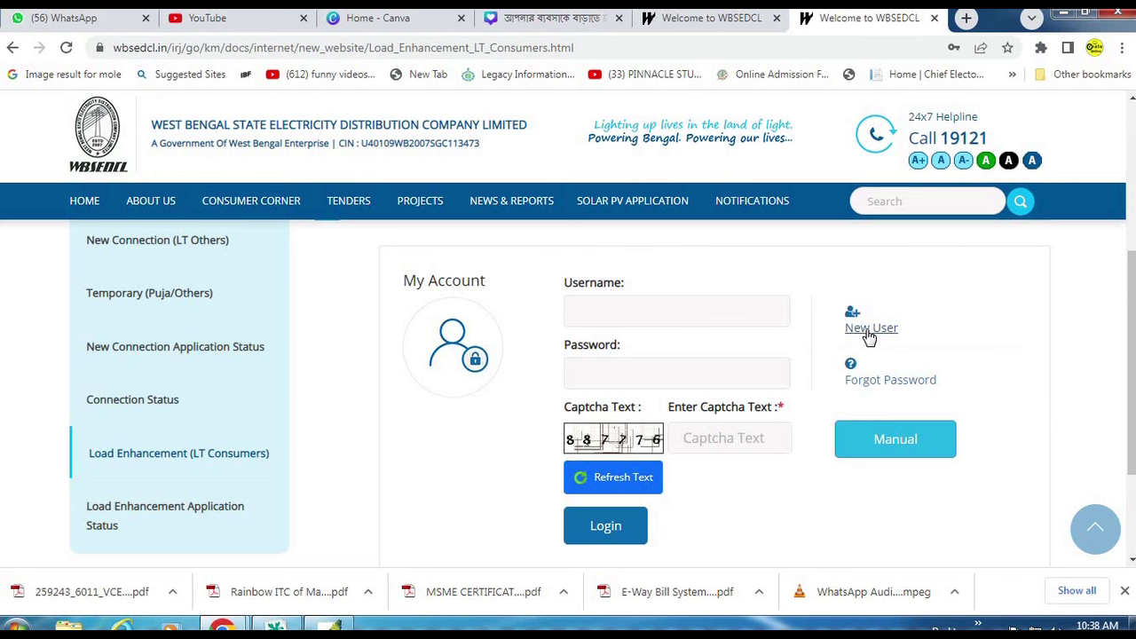
click(868, 329)
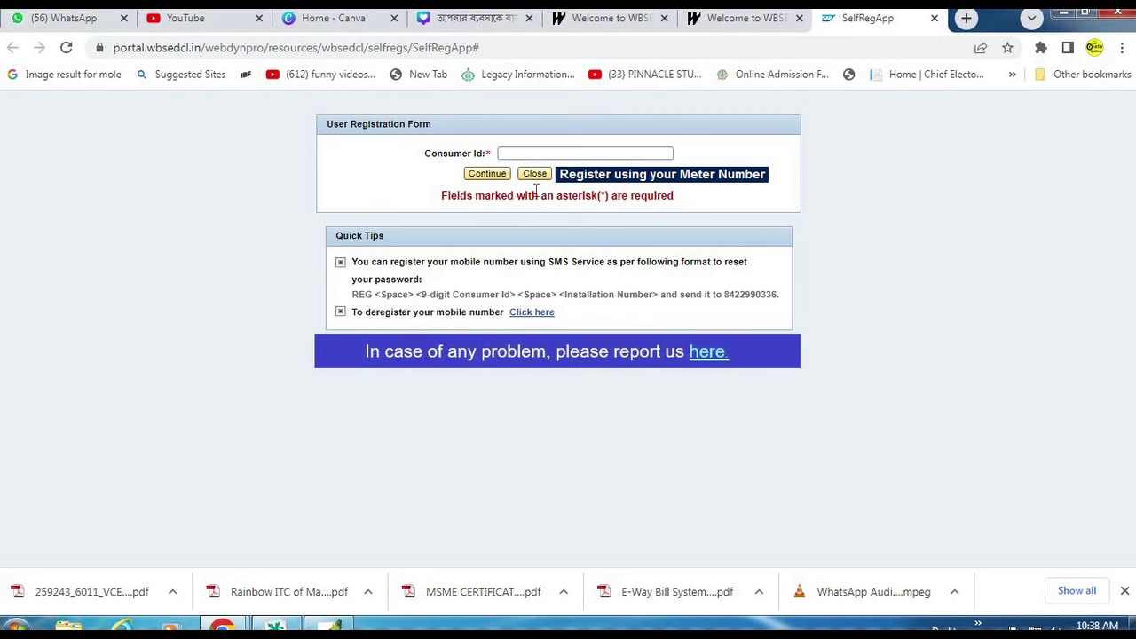
Enter the Consumer Id and the Installation No. in the User Registration Form, continuing after each
mouse_move(487, 131)
mouse_down()
mouse_move(668, 168)
mouse_move(733, 165)
mouse_up()
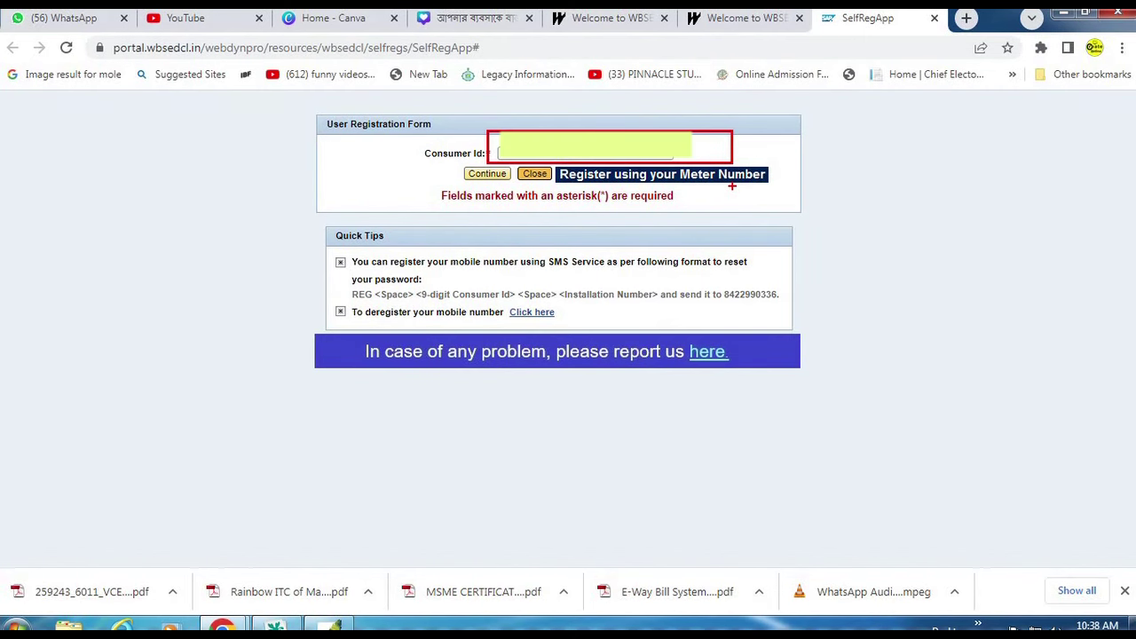
click(486, 177)
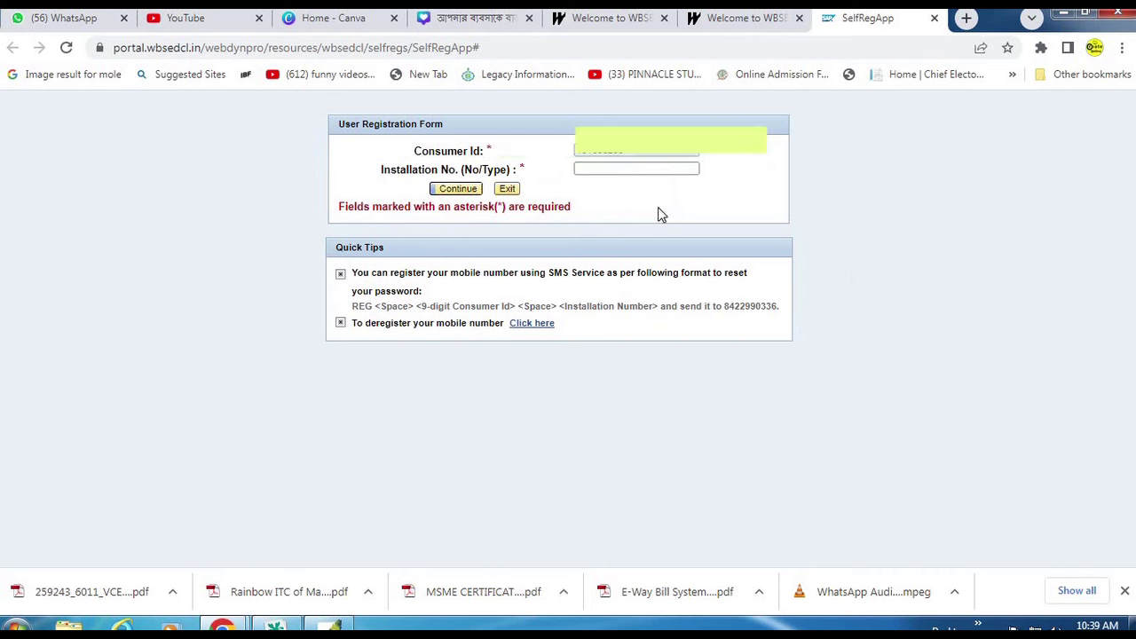
click(458, 191)
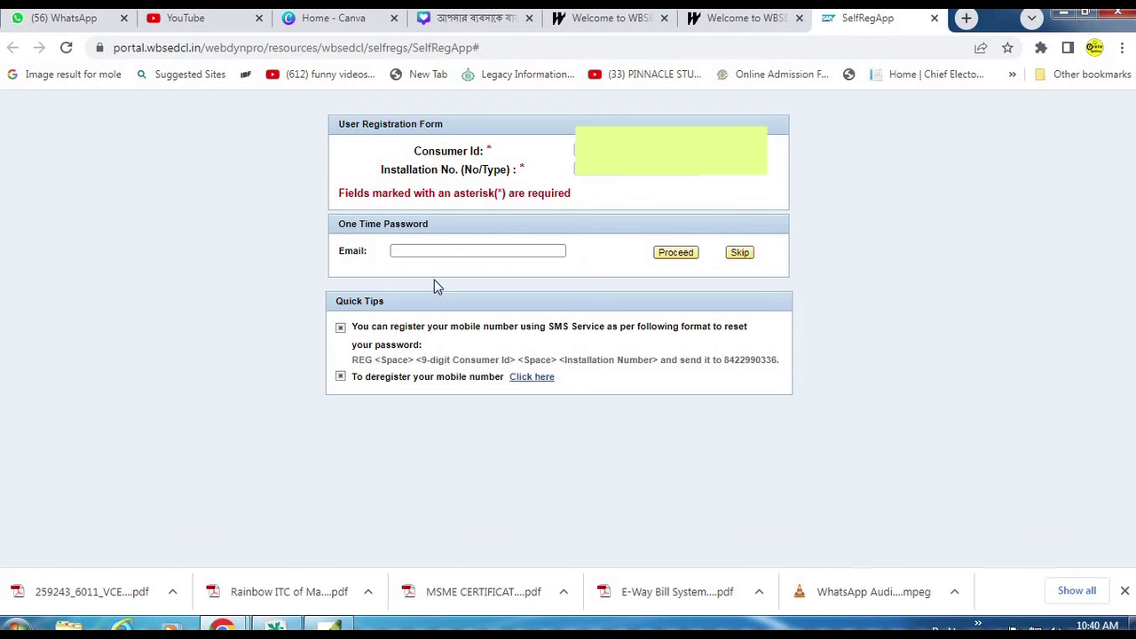
Skip the email registration and confirm that the email is not being registered now
click(743, 259)
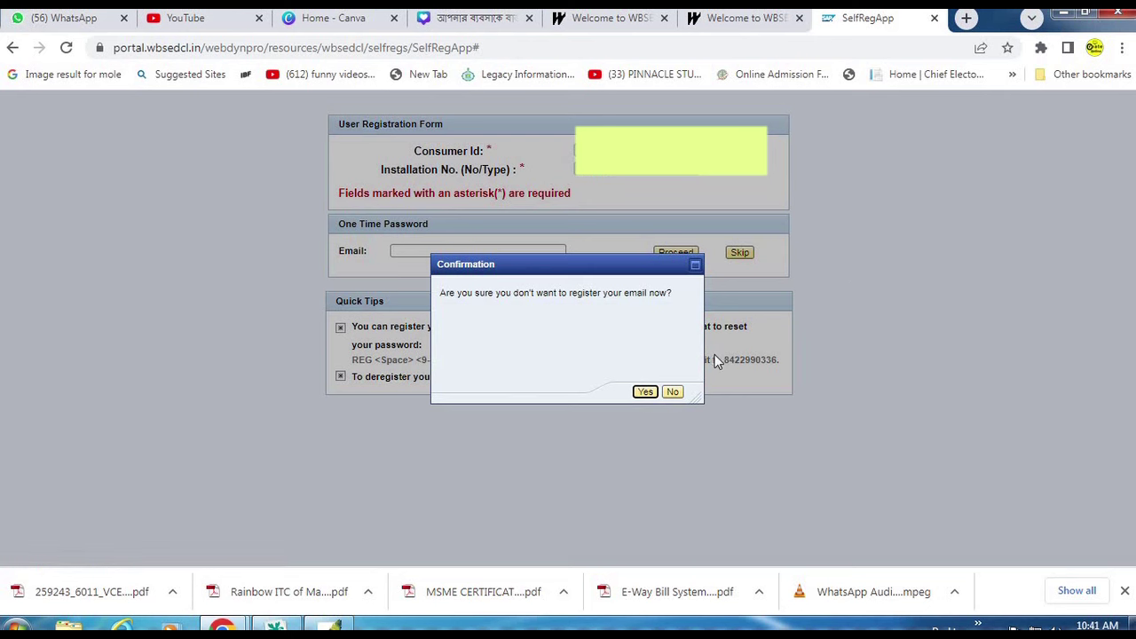
click(646, 392)
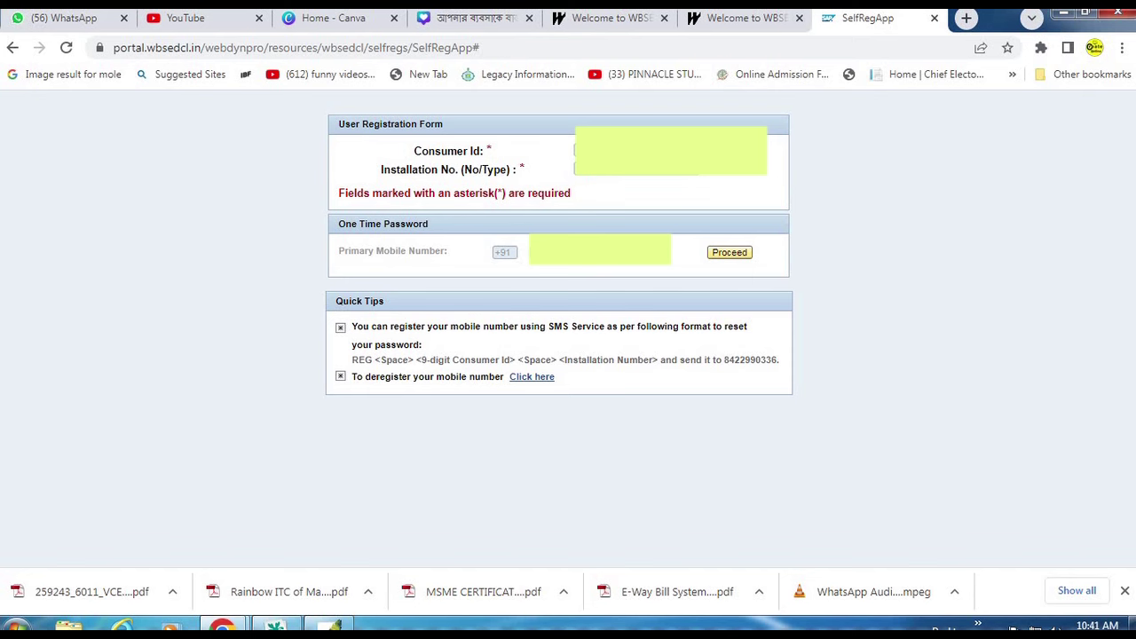
mouse_move(314, 208)
mouse_down()
mouse_move(330, 220)
mouse_move(879, 286)
mouse_up()
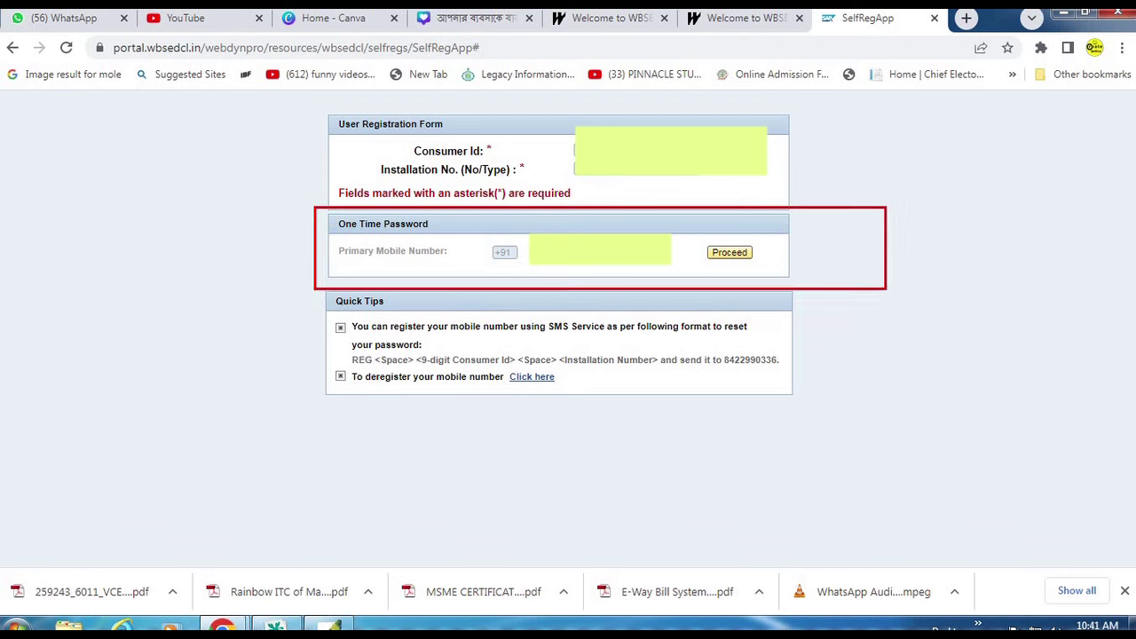
key(Escape)
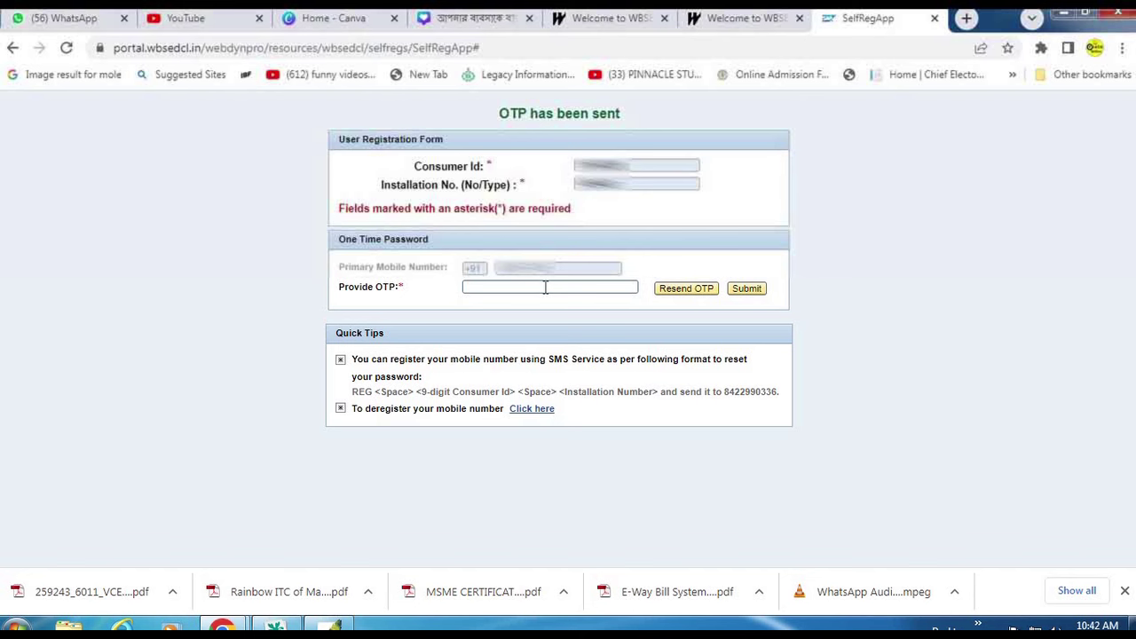
Request the OTP for the primary mobile number, enter the OTP and submit it
click(546, 286)
key(ctrl+v)
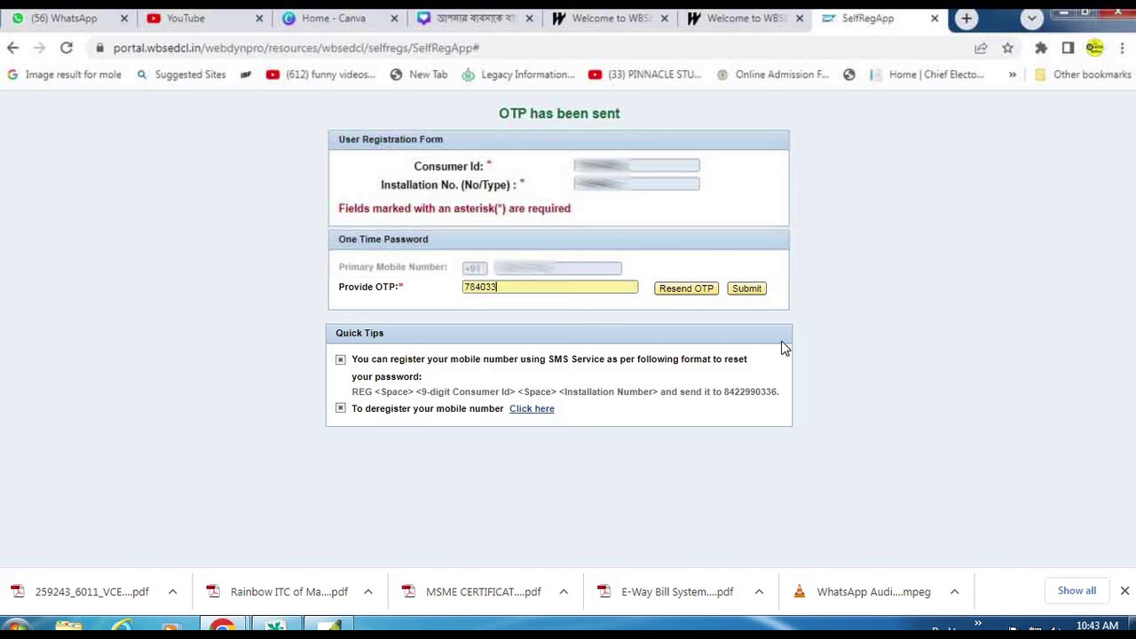
click(748, 290)
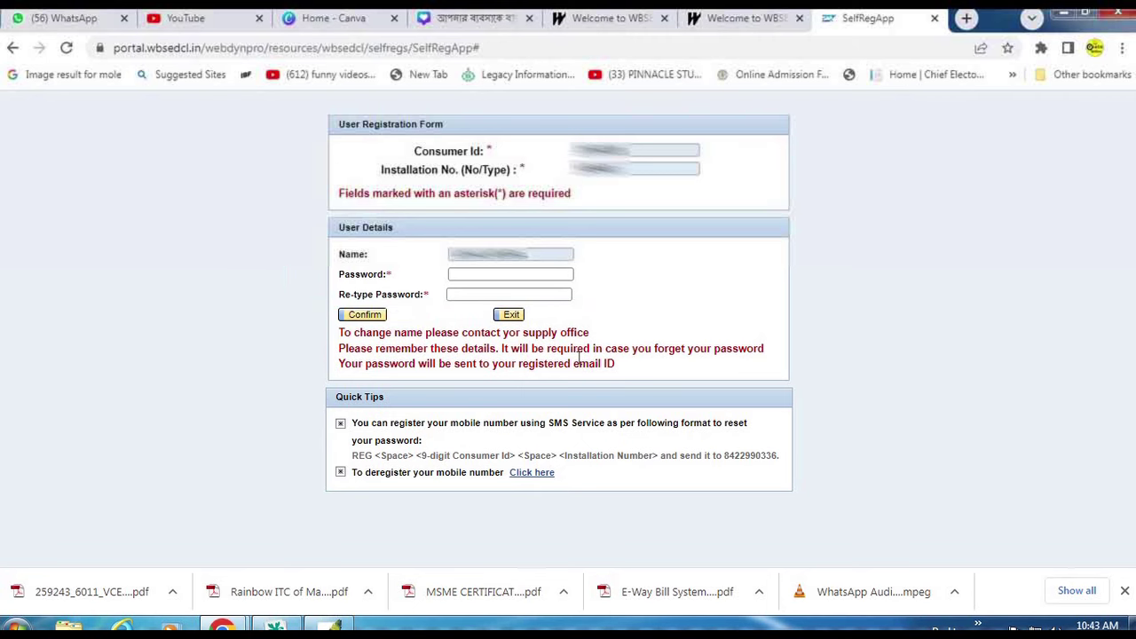
Enter the new account password, retype it in the User Details section and confirm the registration
click(511, 274)
text(•••••••••••)
click(464, 294)
text(•••••••••••)
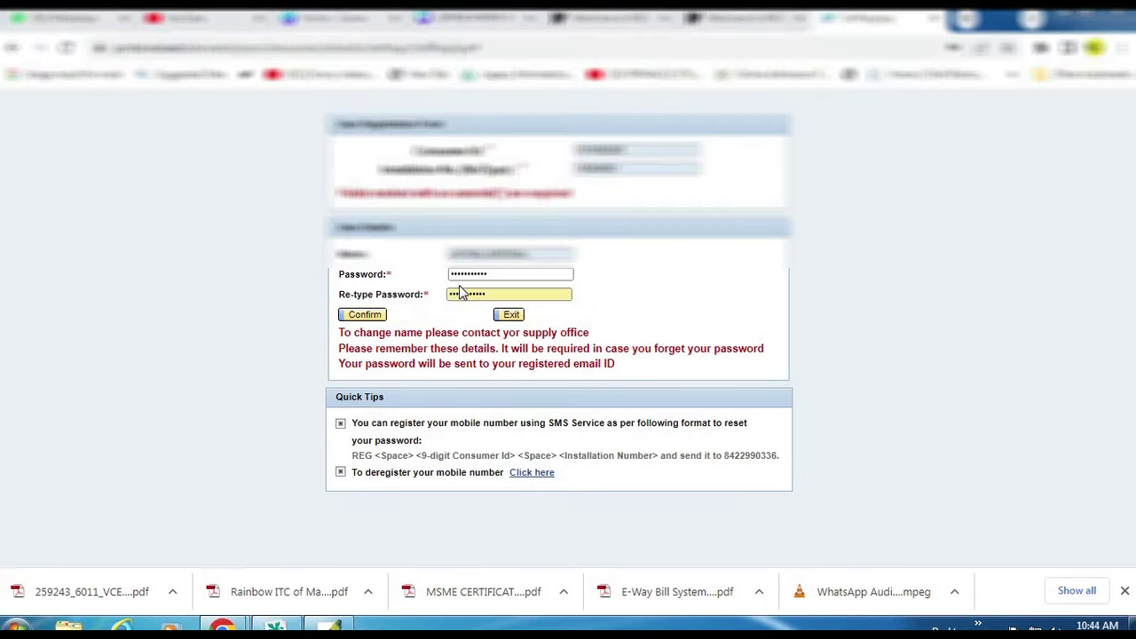
click(362, 316)
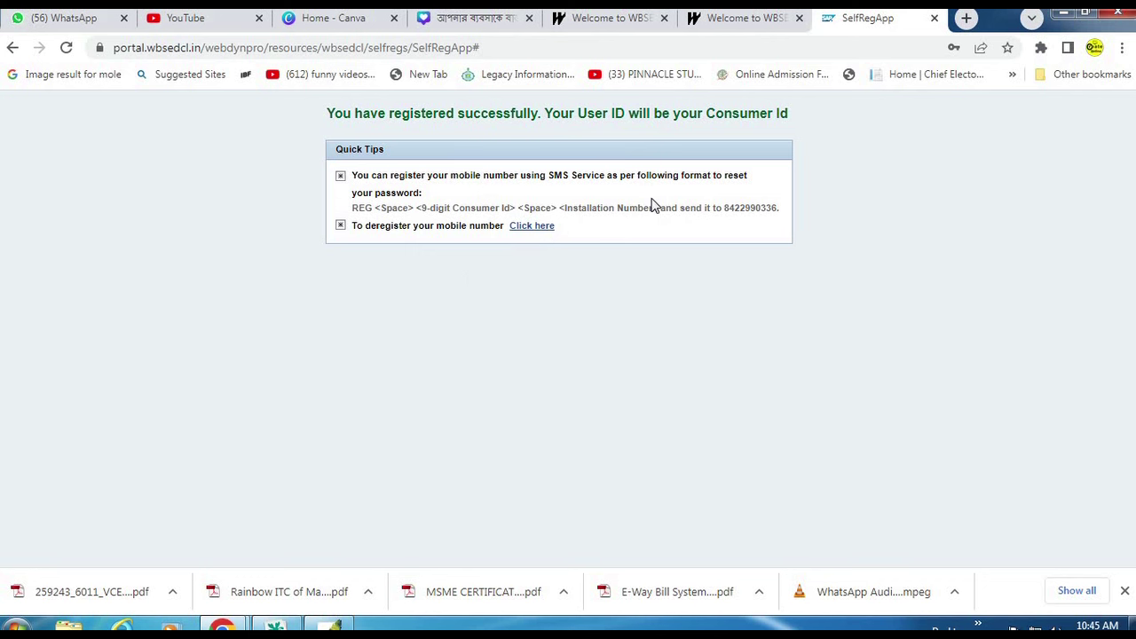
Close the registration page and log in to My Account with the username, account password and captcha text
key(ctrl+w)
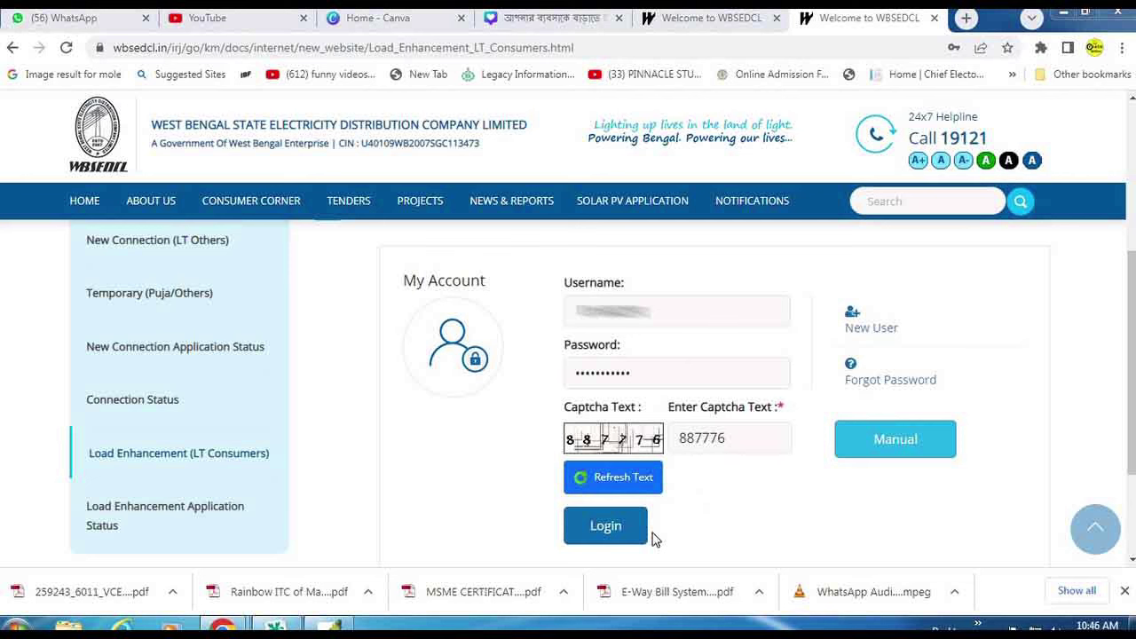
click(641, 533)
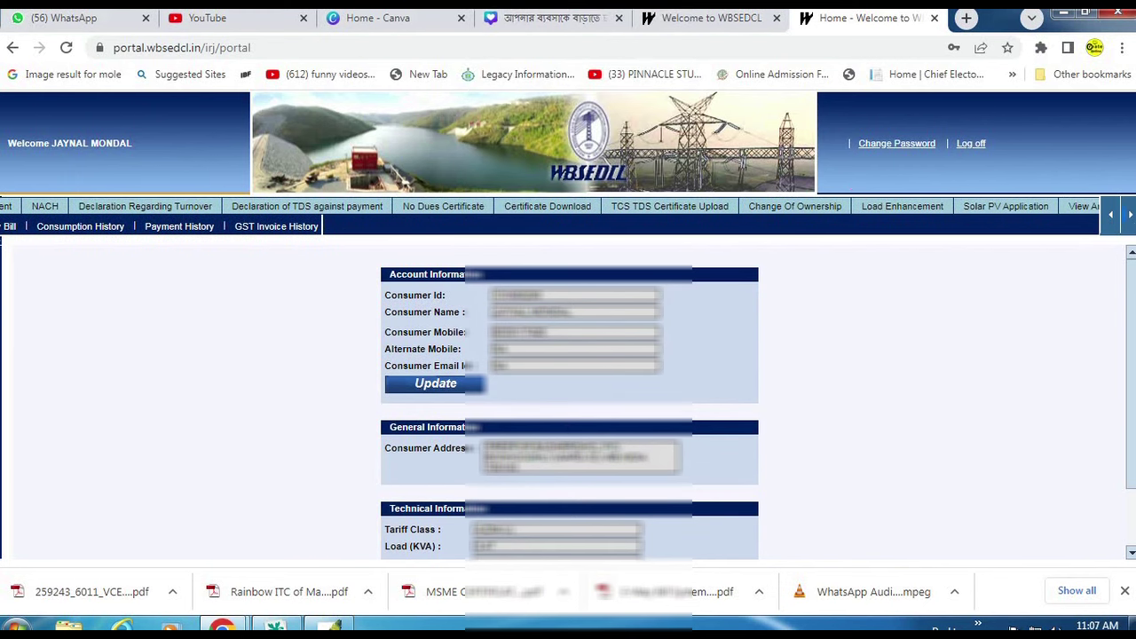
Open the Online Load Enhancement form and review its technical, personal and load information sections
drag(839, 181, 968, 237)
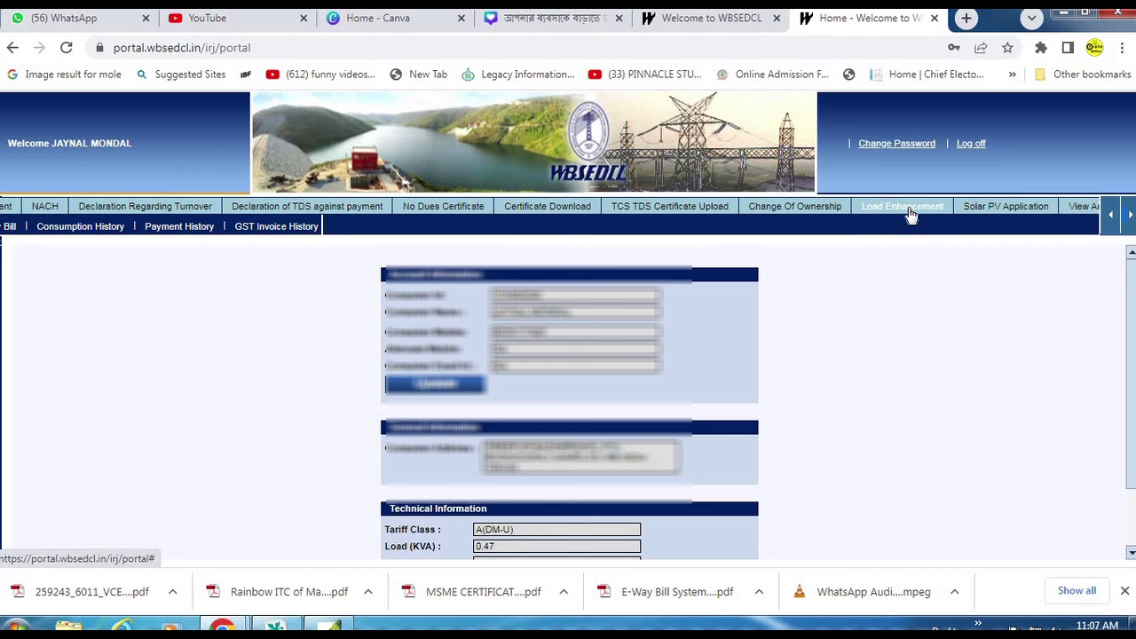
click(905, 207)
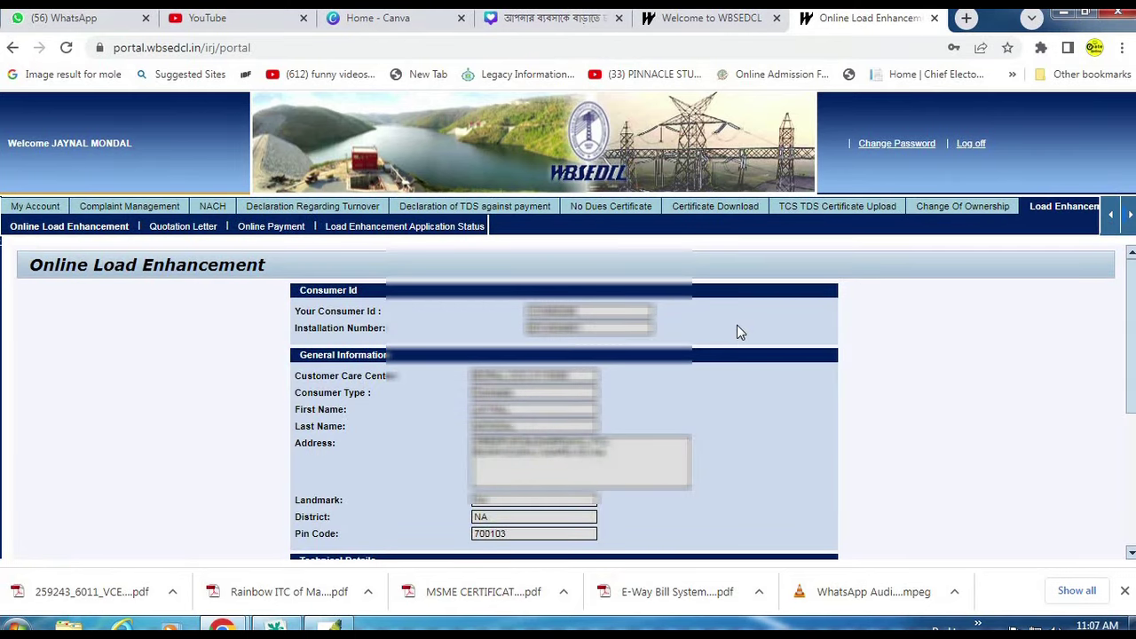
scroll(706, 444, down, 3)
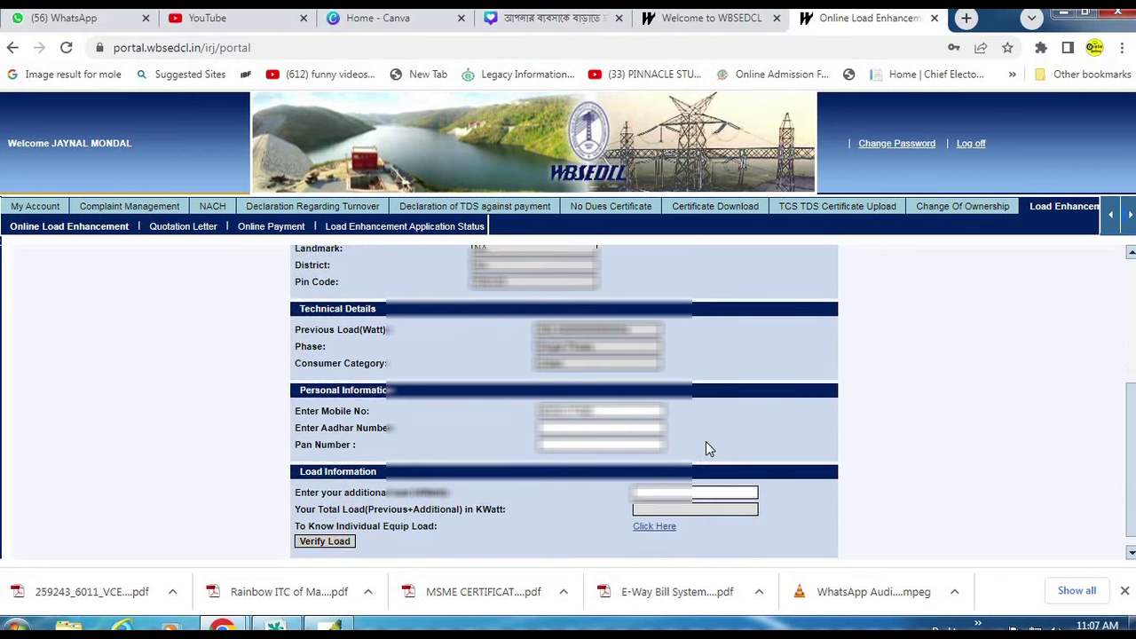
scroll(708, 448, down, 1)
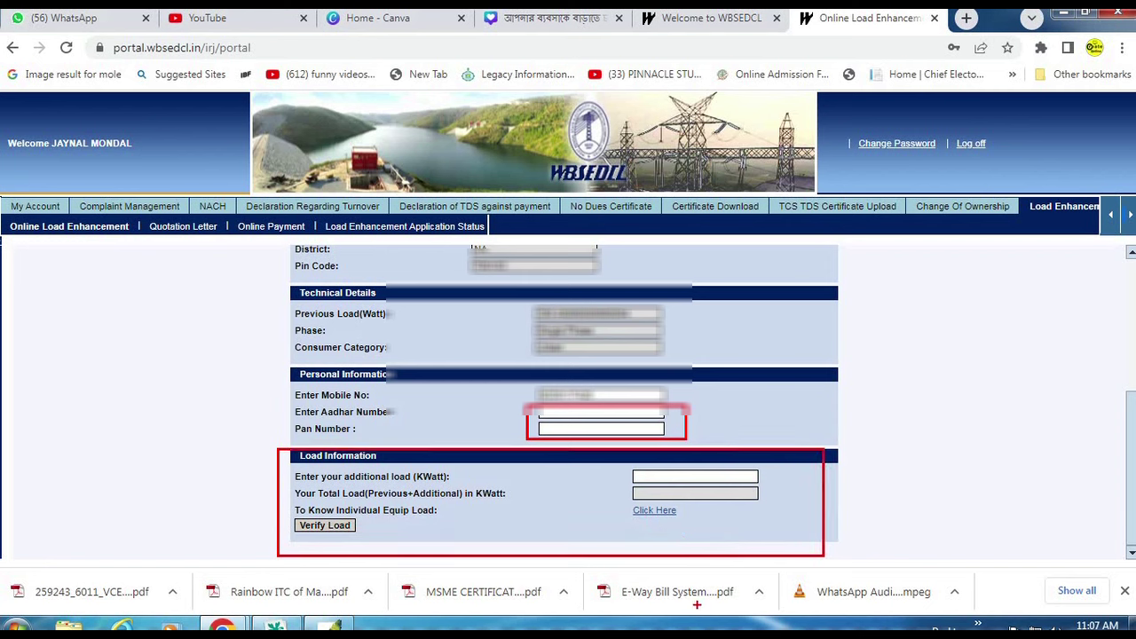
key(Escape)
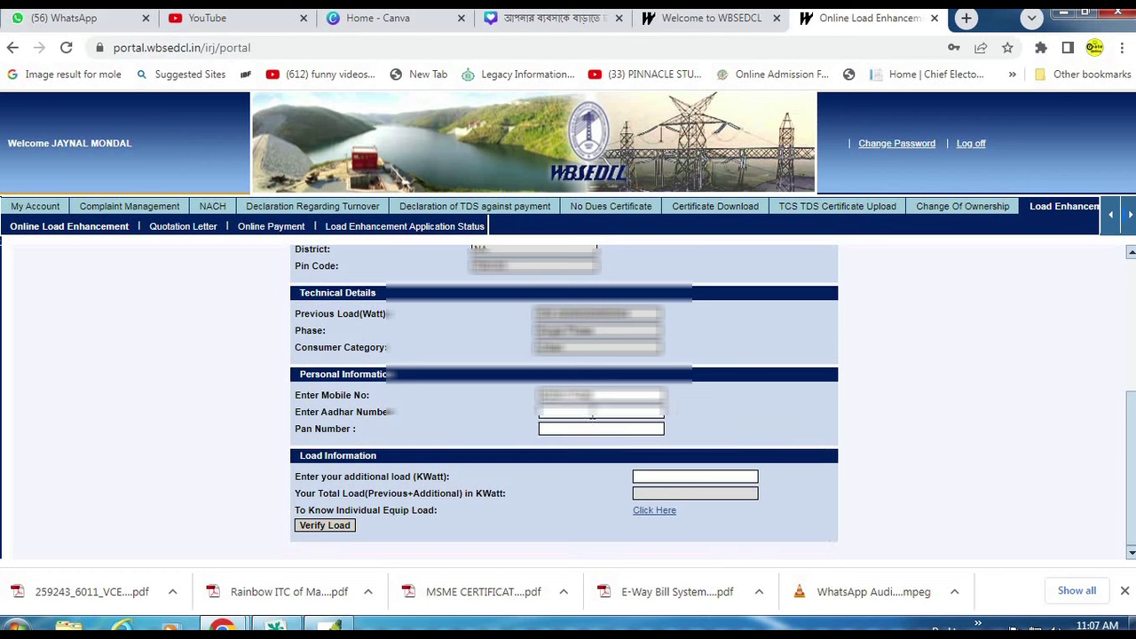
Fill in the Aadhaar number, set the additional load to 2 kW, verify the load and agree to continue
click(678, 476)
text(2)
click(817, 492)
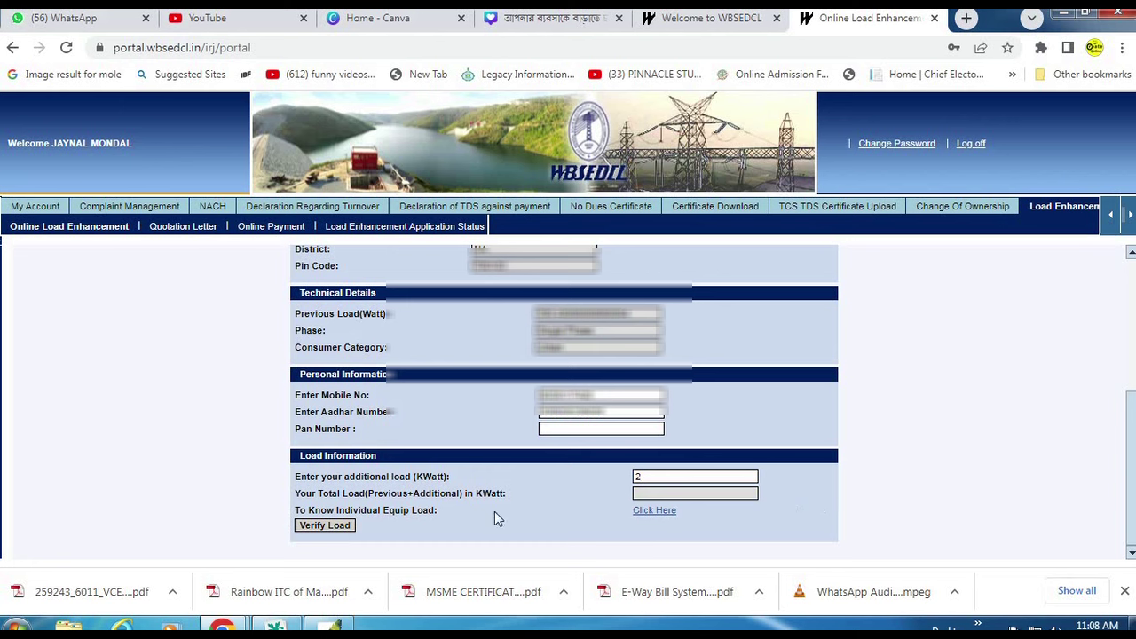
click(322, 525)
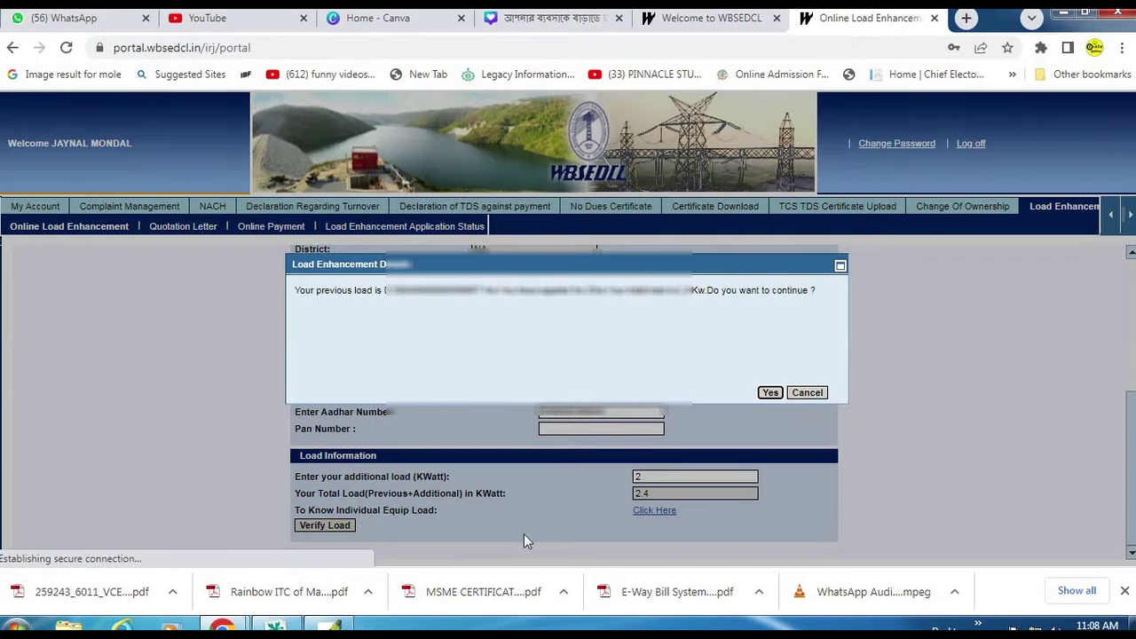
click(769, 394)
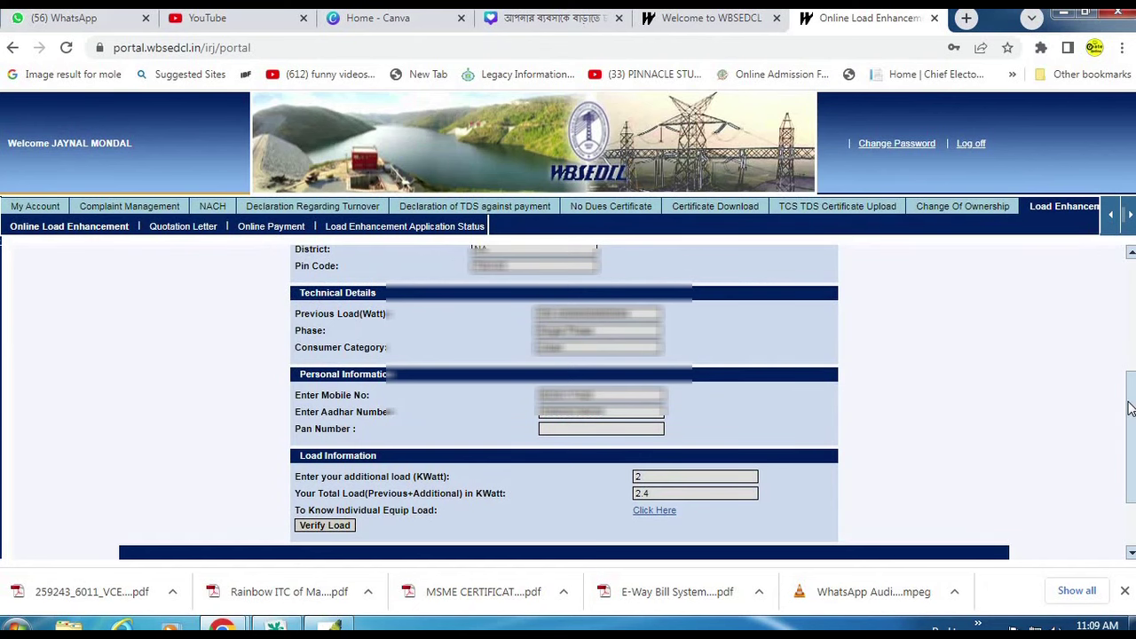
Review the land ownership document types and attach PHOTO.jpg as the applicant's passport-size photo
drag(1130, 410, 1129, 513)
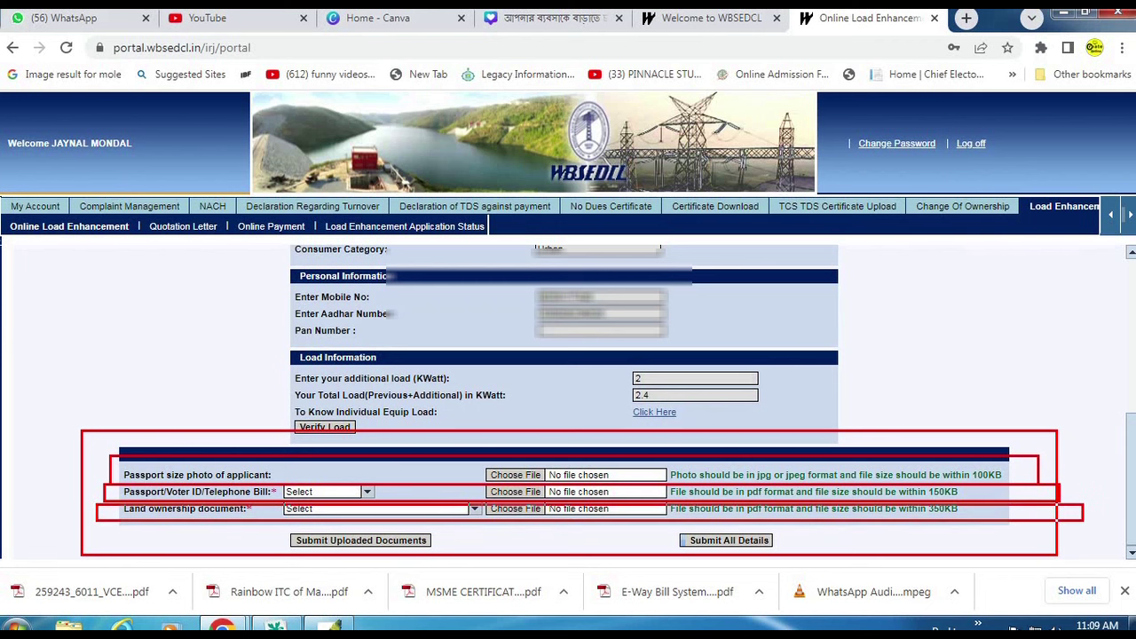
click(474, 508)
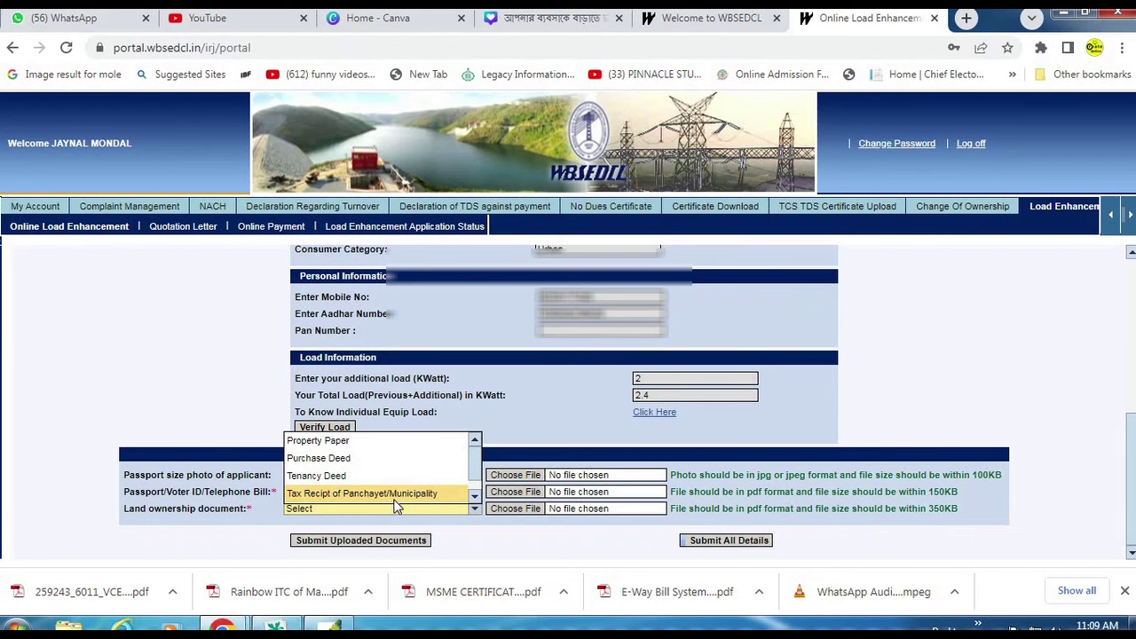
click(569, 462)
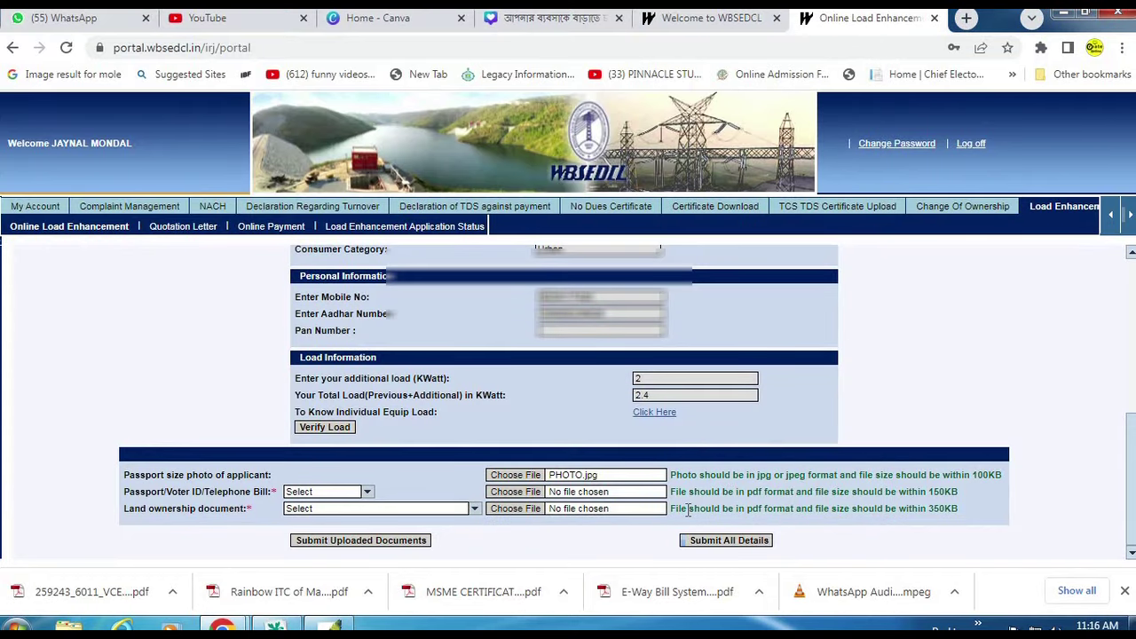
Attach VOTER CARD.pdf as the Voter ID and a Tax Recipt of Panchayet/Municipality file as the land ownership document
click(367, 494)
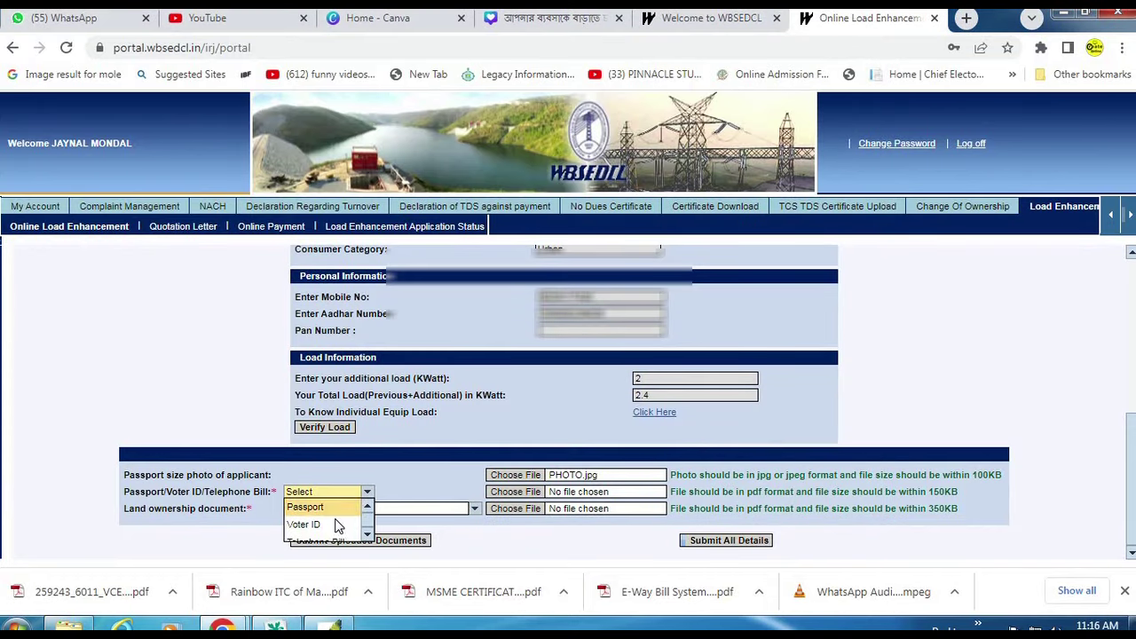
click(307, 525)
click(555, 490)
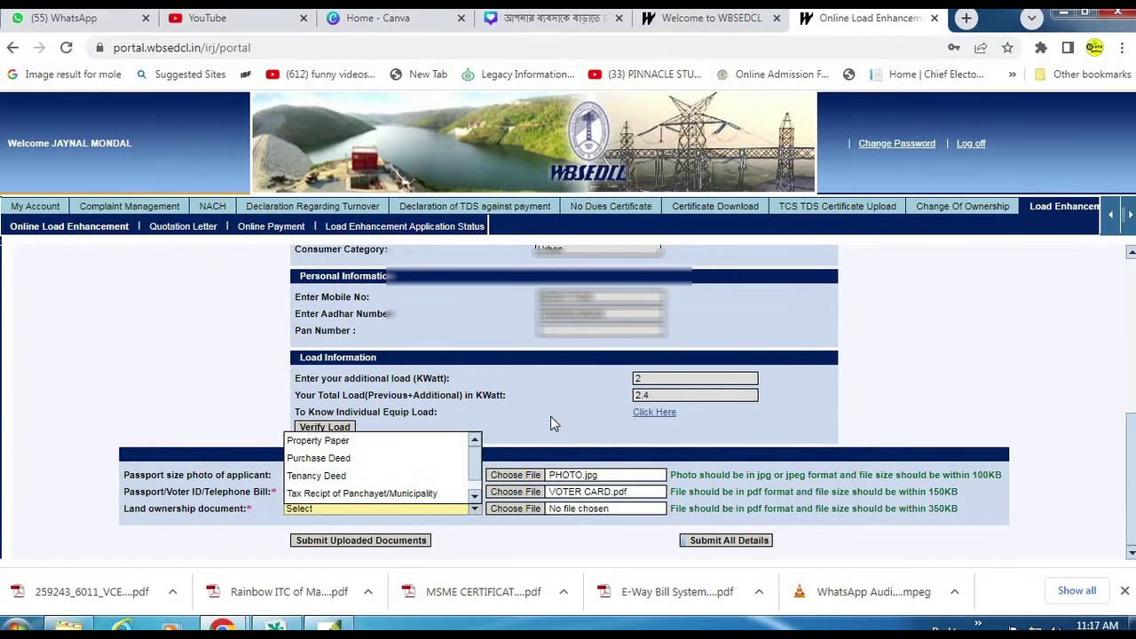
click(381, 491)
click(648, 508)
double_click(280, 133)
Upload the attached documents and submit all details of the load enhancement application
click(343, 543)
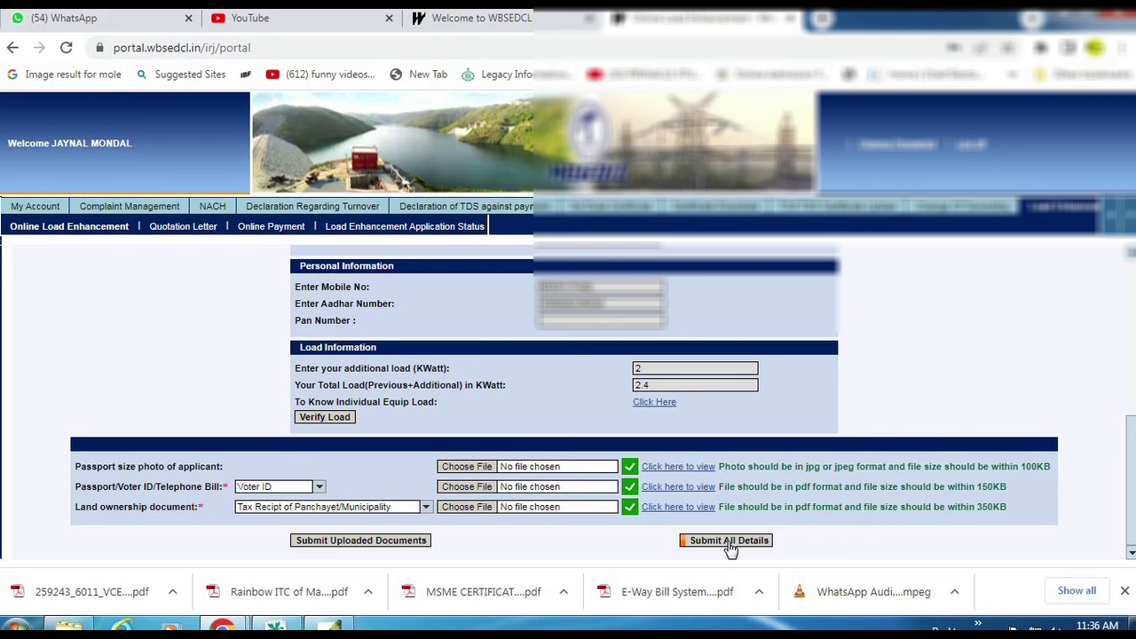
click(728, 543)
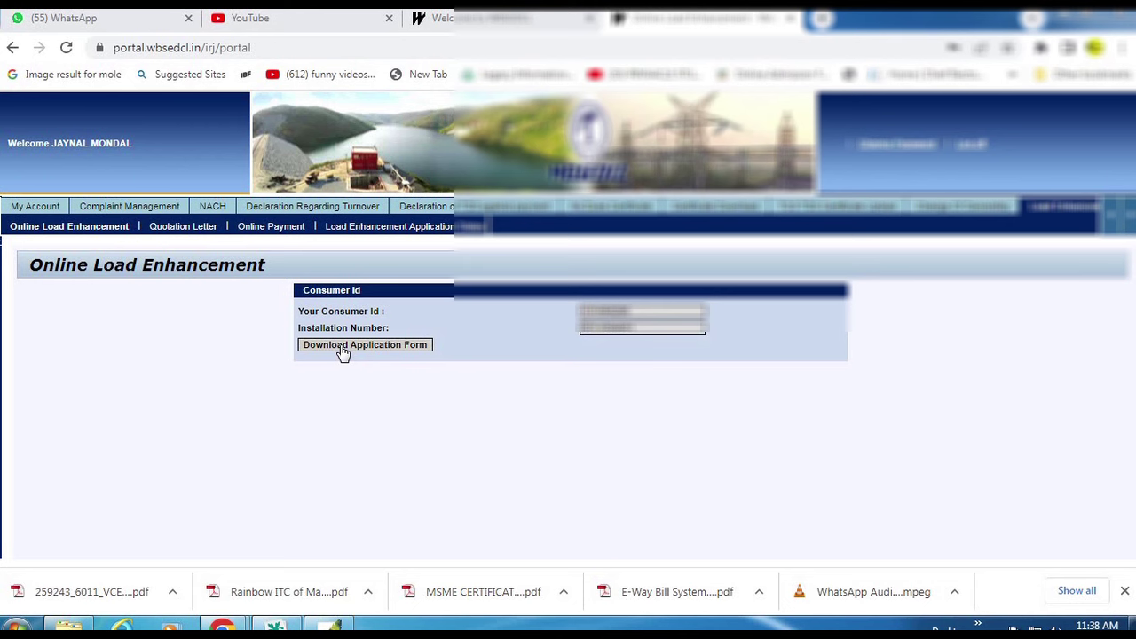
Download the load enhancement application form and review its pages
click(343, 348)
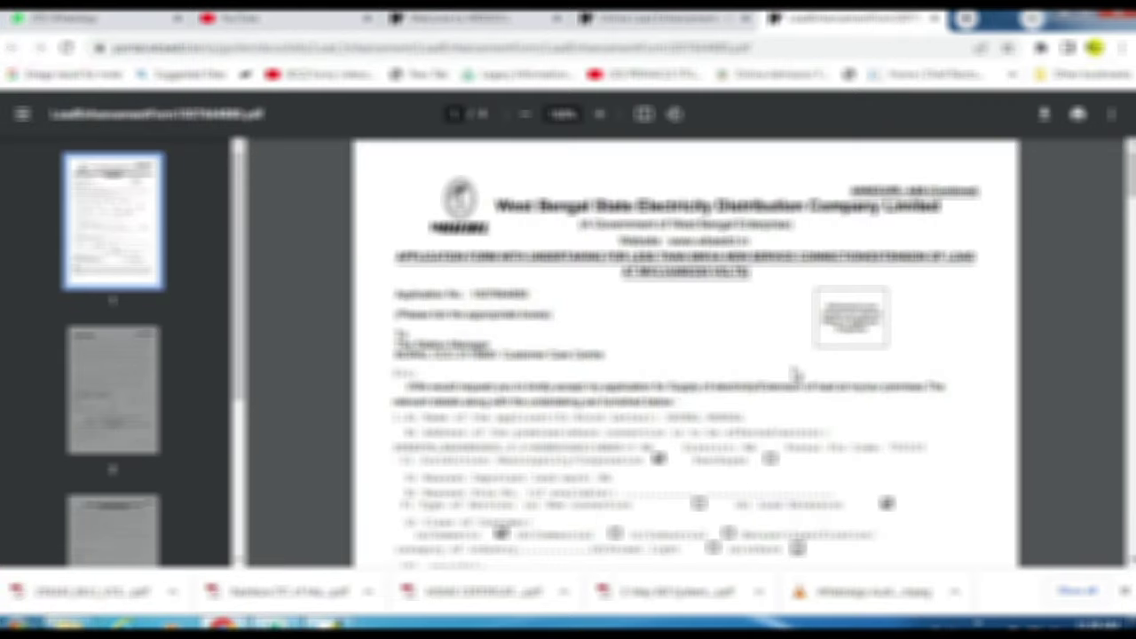
scroll(794, 374, down, 10)
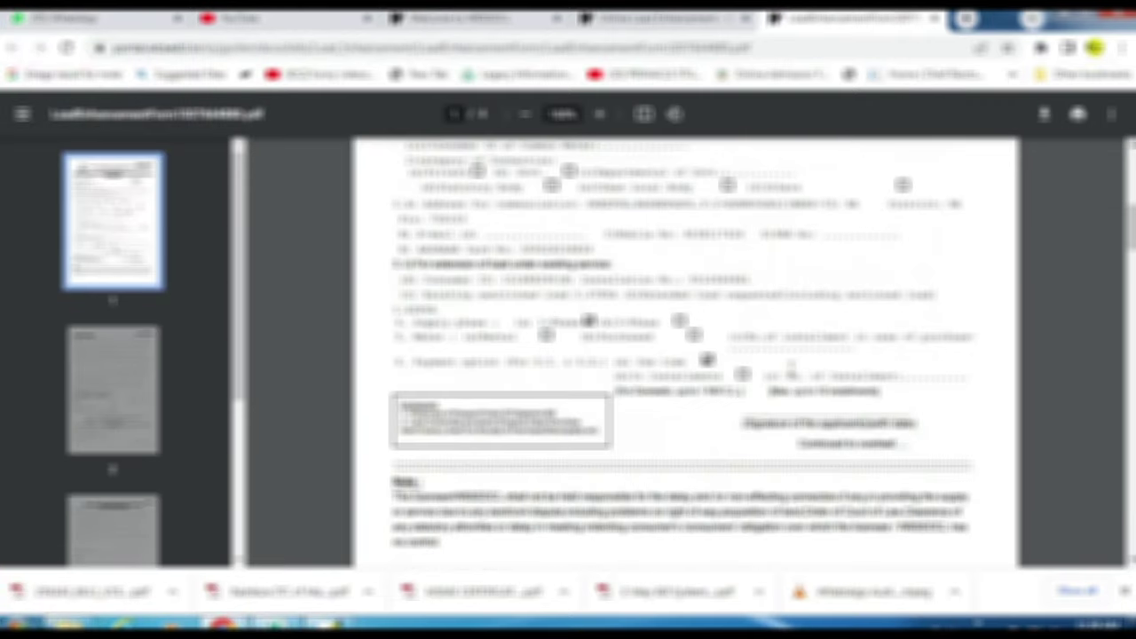
scroll(788, 366, down, 10)
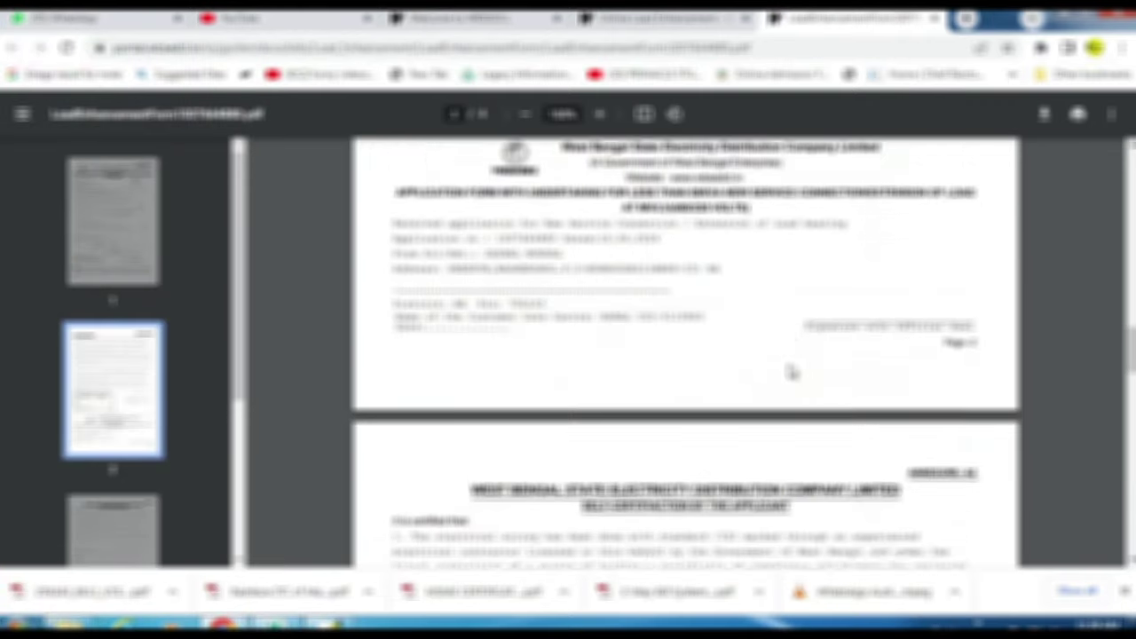
scroll(790, 371, down, 8)
scroll(789, 370, up, 12)
scroll(788, 371, up, 10)
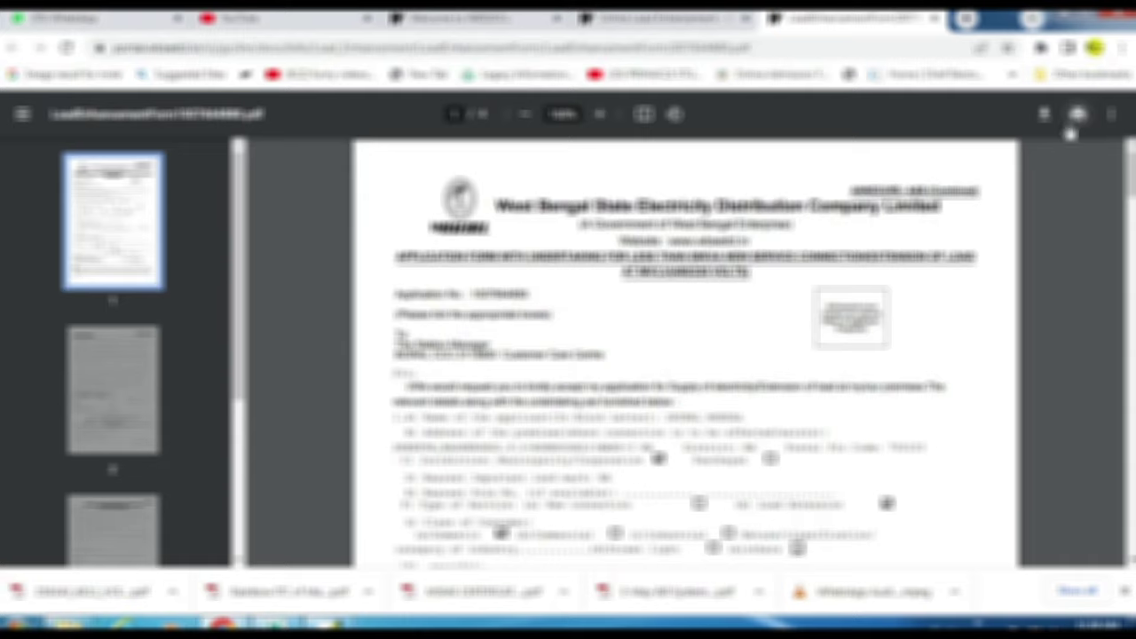
Print one copy of all pages of the application form and close the form
click(1077, 113)
scroll(467, 412, down, 1)
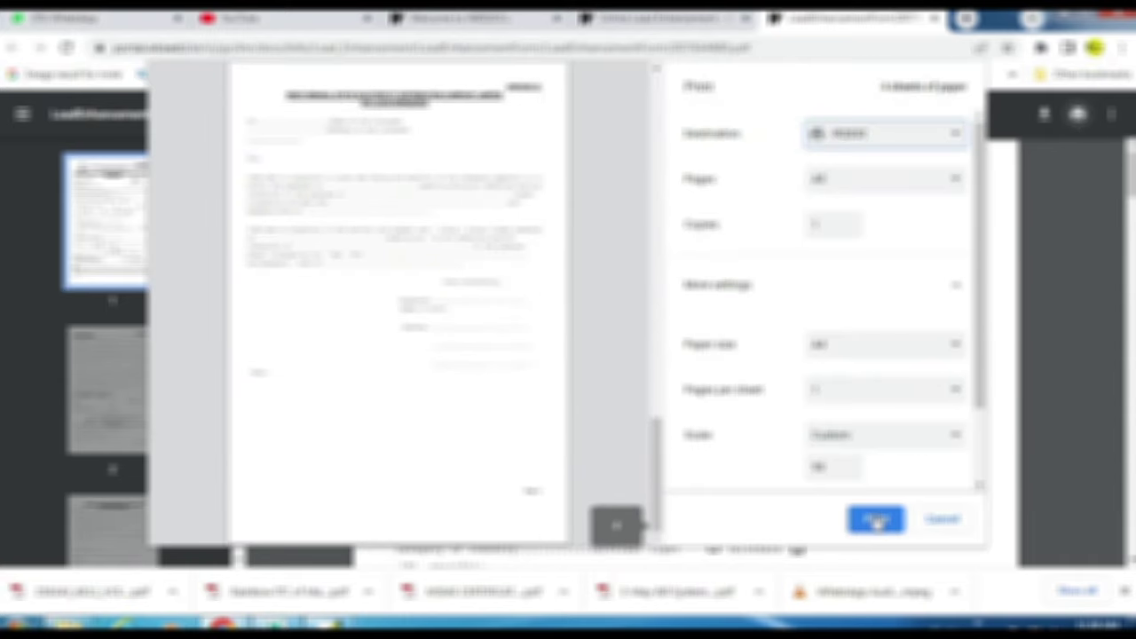
click(876, 521)
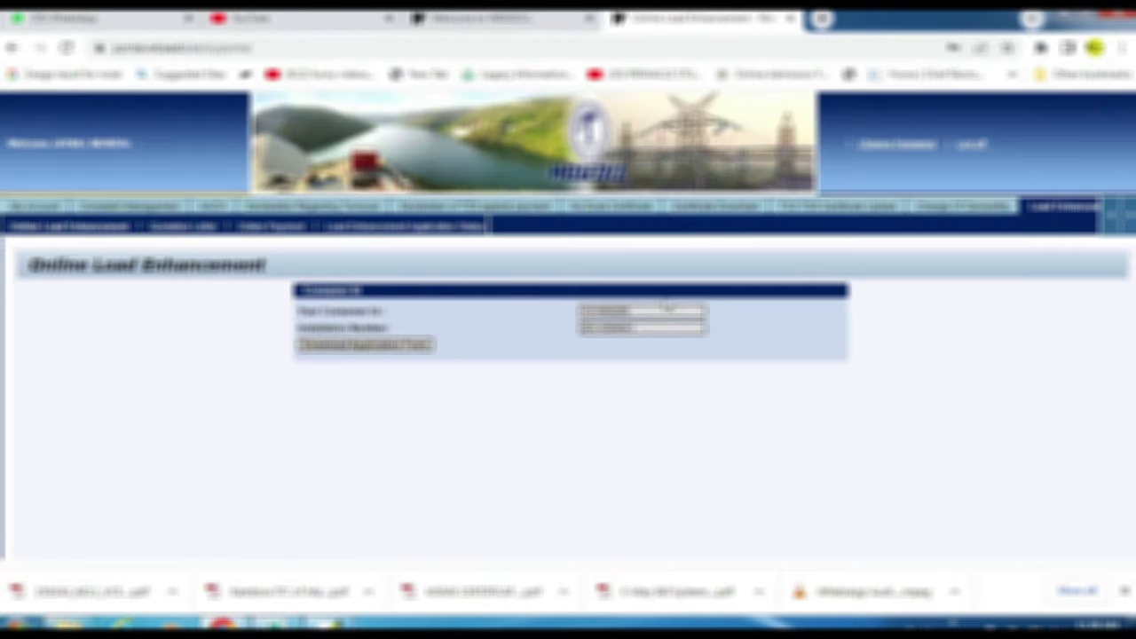
click(934, 18)
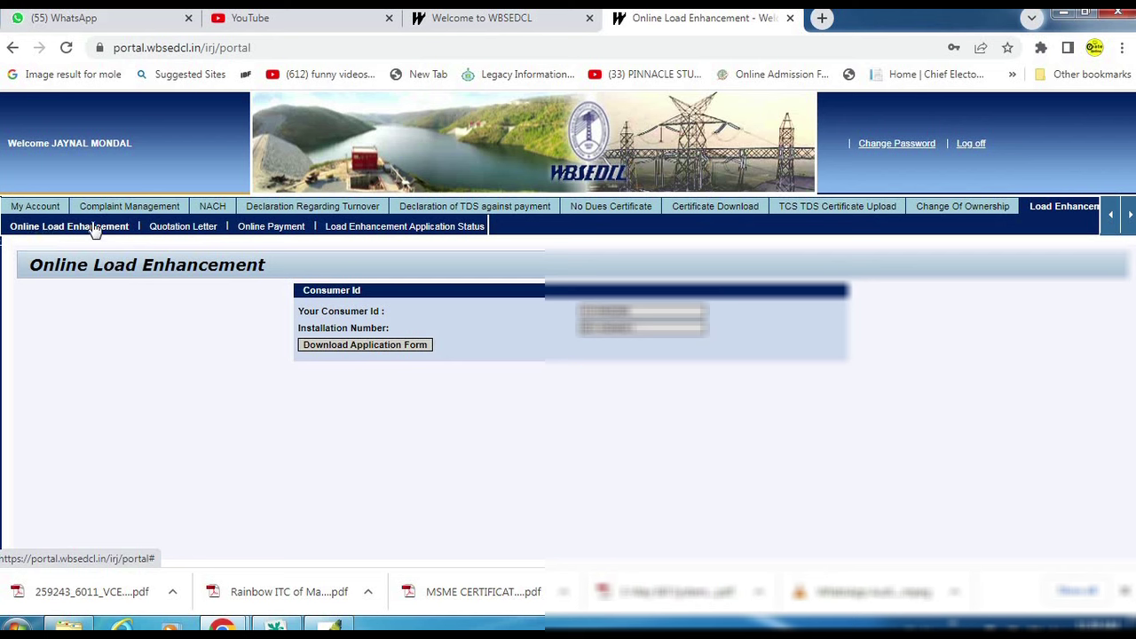
Generate the load enhancement quotation letter, review its payable amounts and terms, and close the letter
click(173, 228)
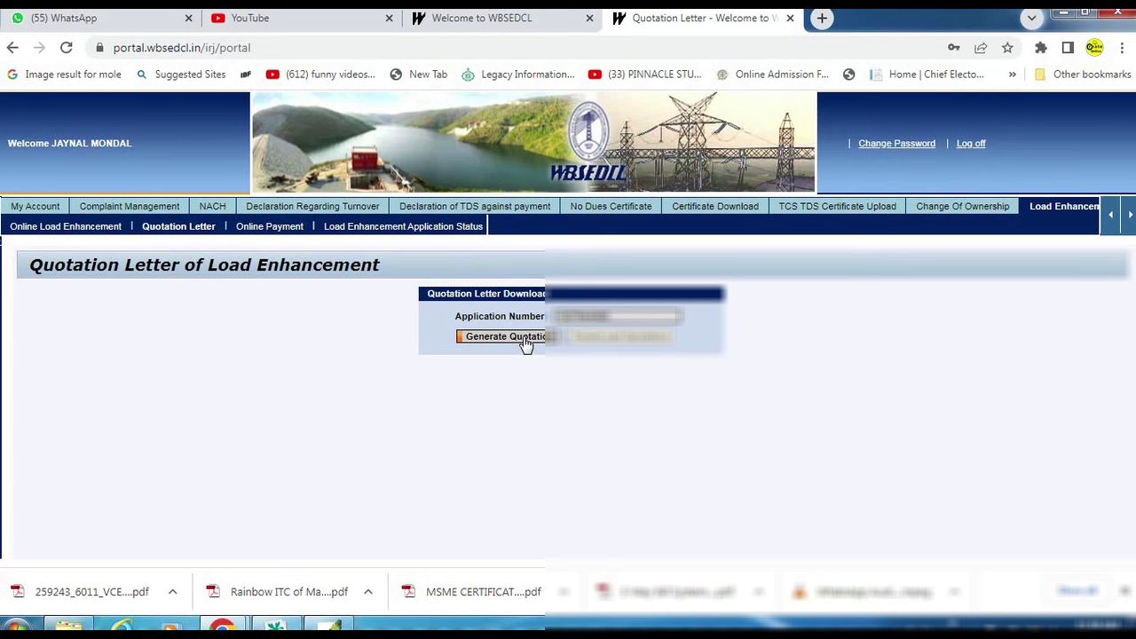
click(527, 342)
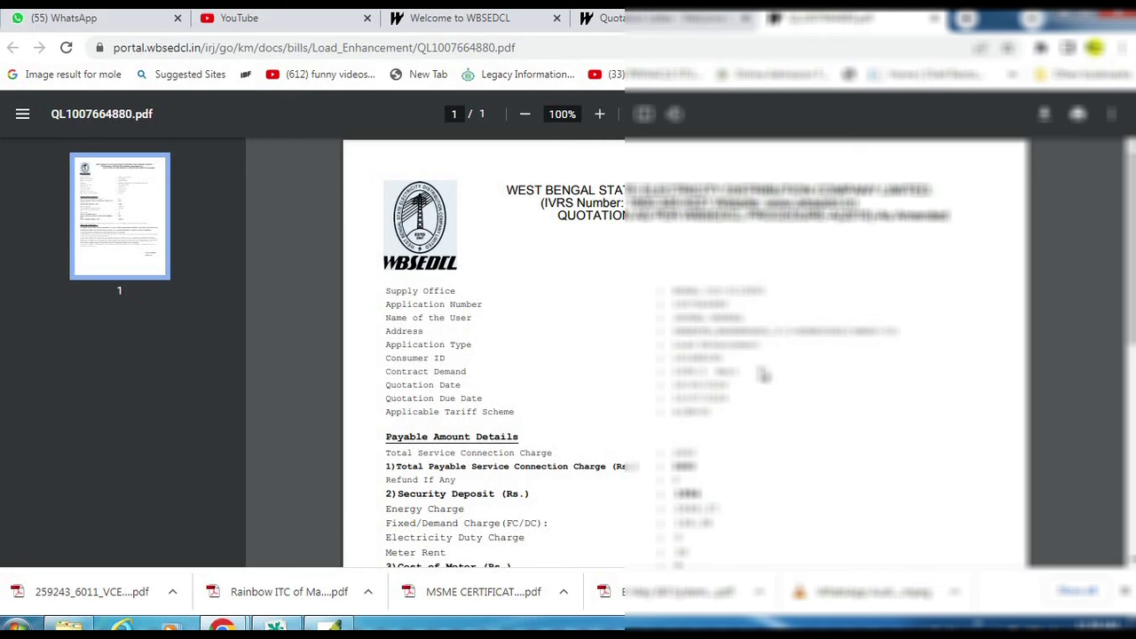
scroll(763, 376, down, 3)
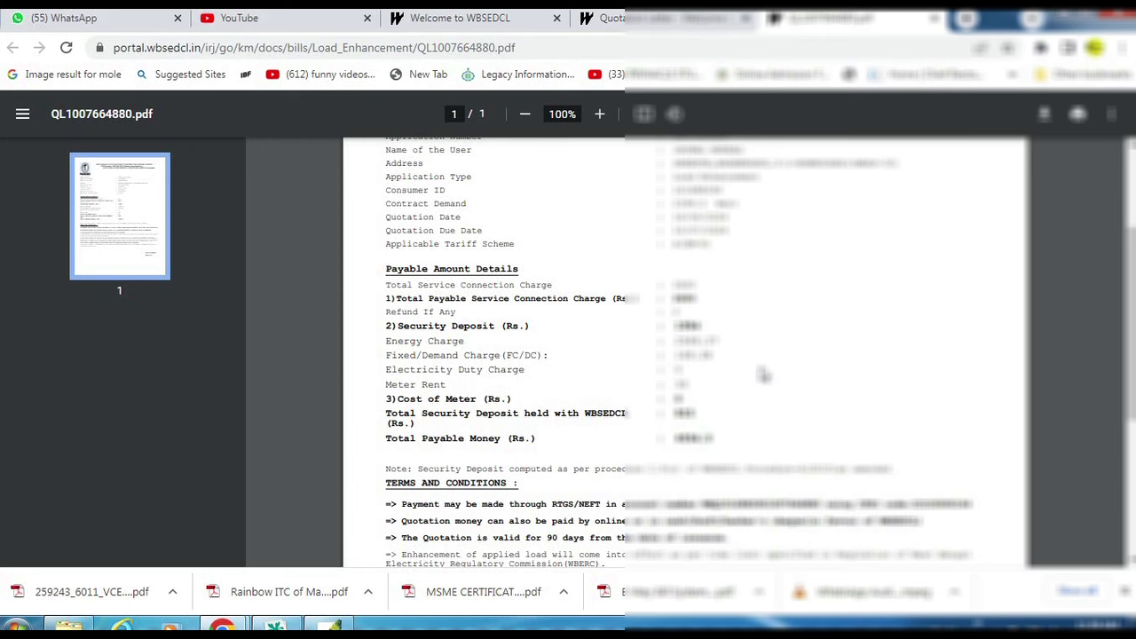
scroll(763, 375, down, 5)
scroll(763, 376, up, 6)
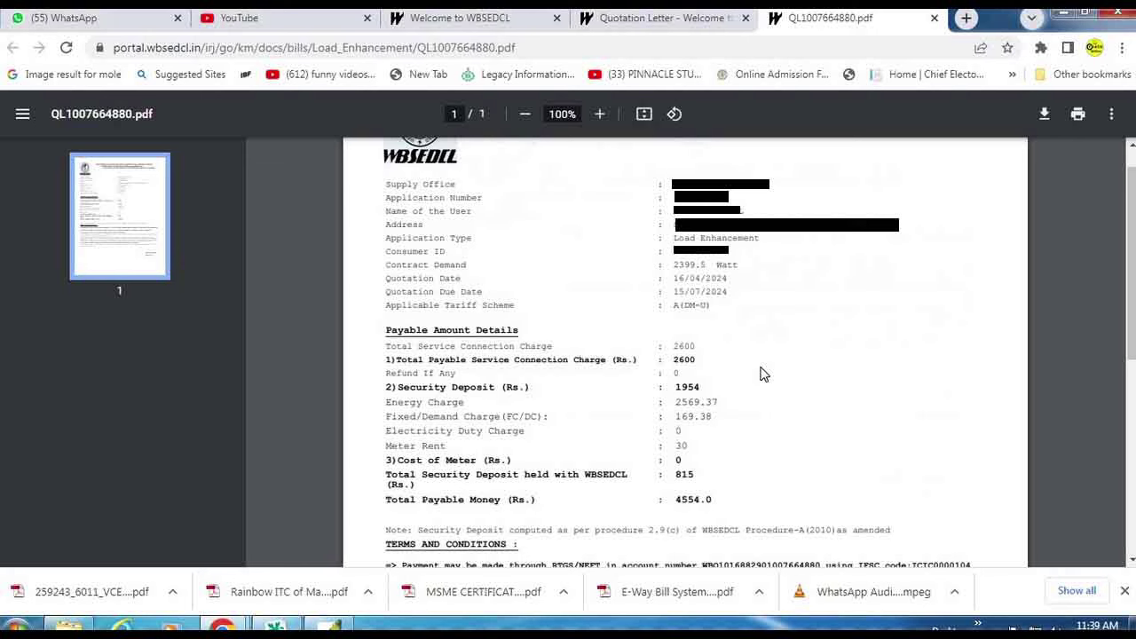
key(ctrl+w)
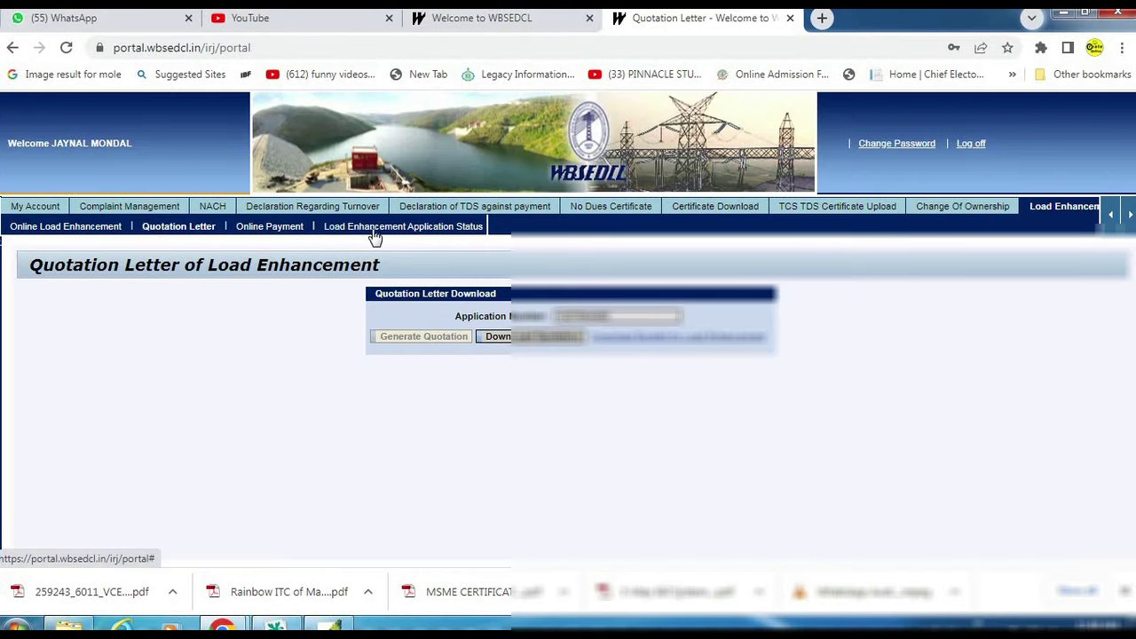
Open the online payment for the load enhancement application and start paying the quotation amount
click(272, 228)
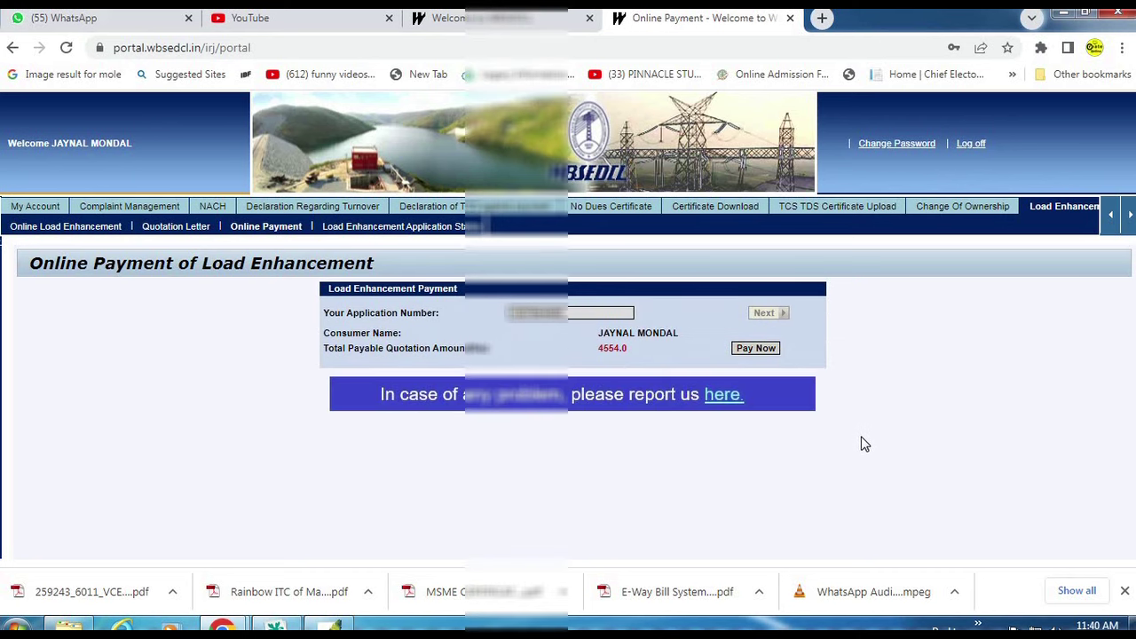
click(755, 348)
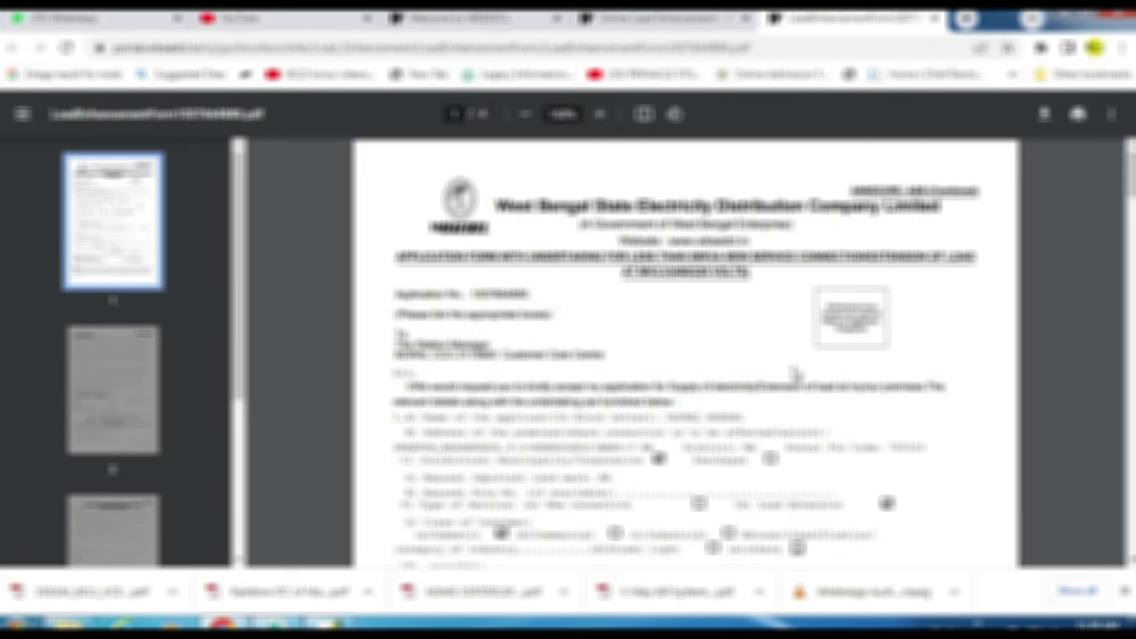
Review the pages of the load enhancement application form and show the additional settings for printing it
scroll(794, 374, down, 10)
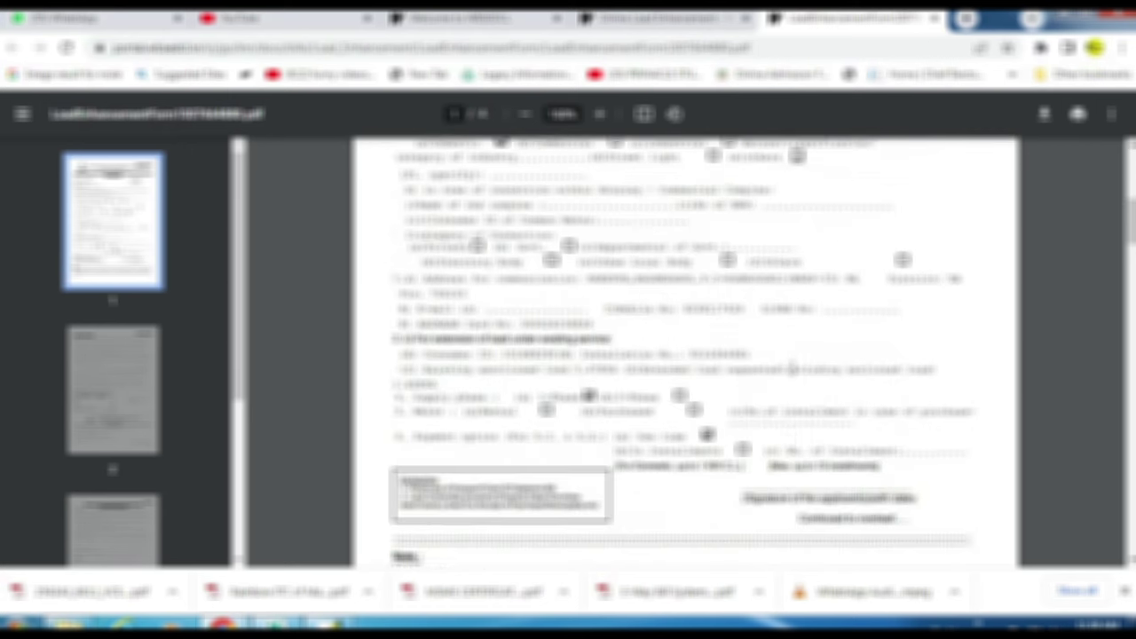
scroll(789, 364, down, 12)
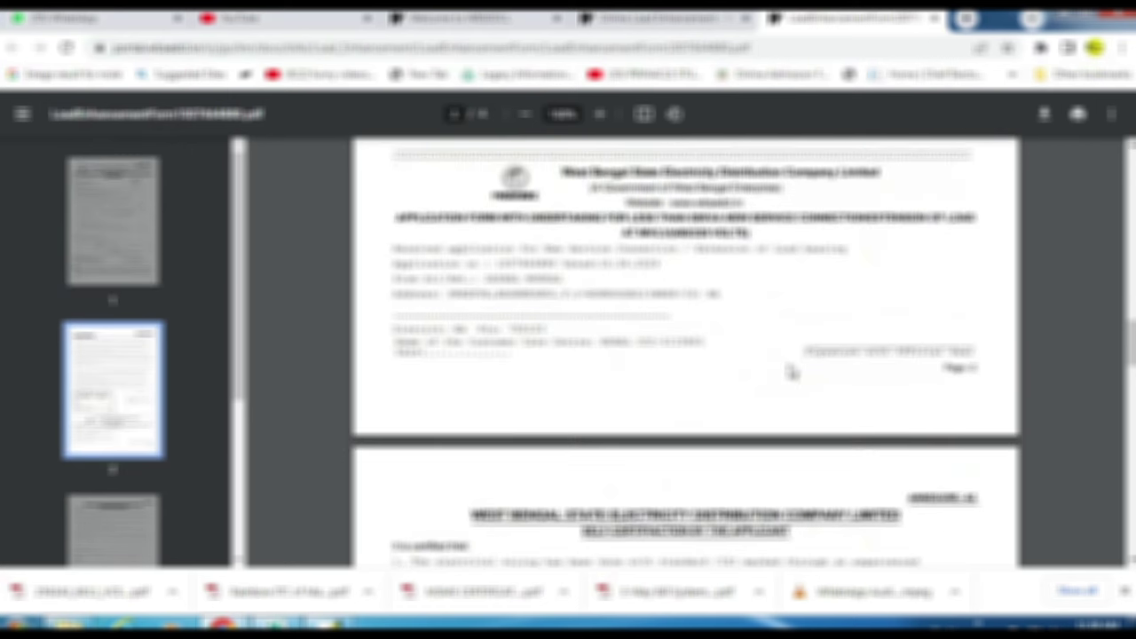
scroll(789, 369, down, 9)
scroll(793, 373, up, 8)
scroll(793, 373, up, 15)
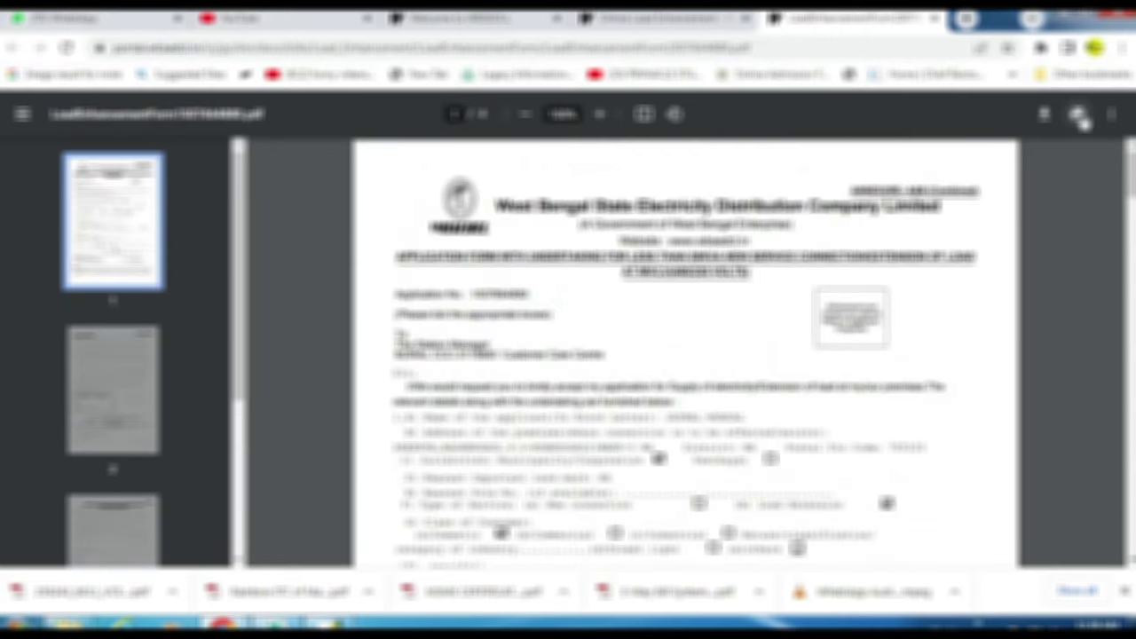
click(1079, 117)
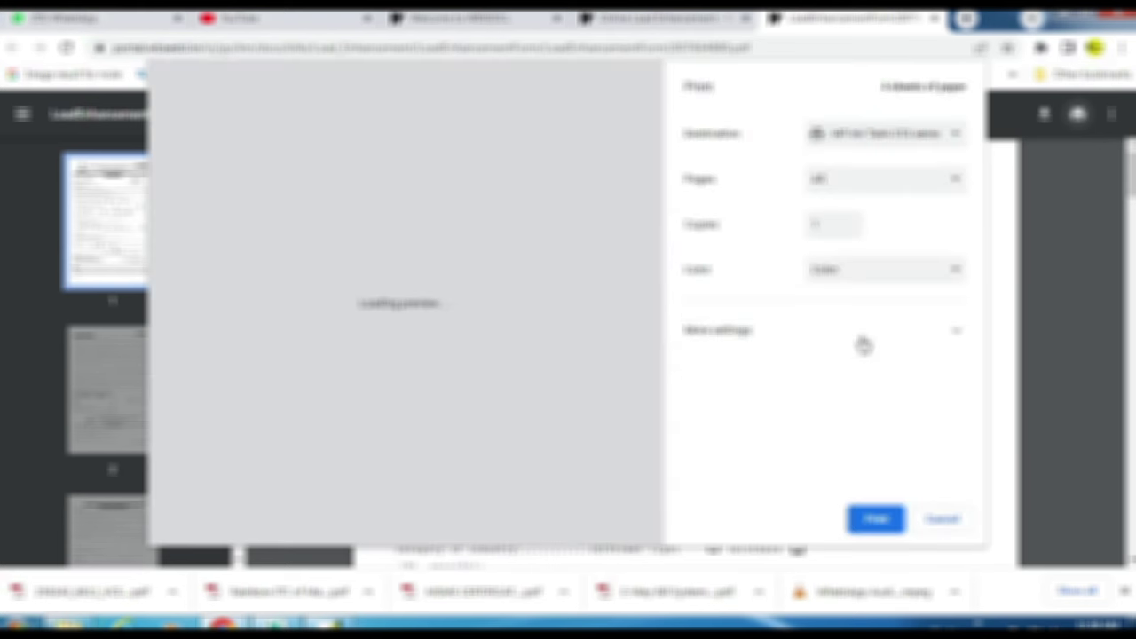
click(865, 333)
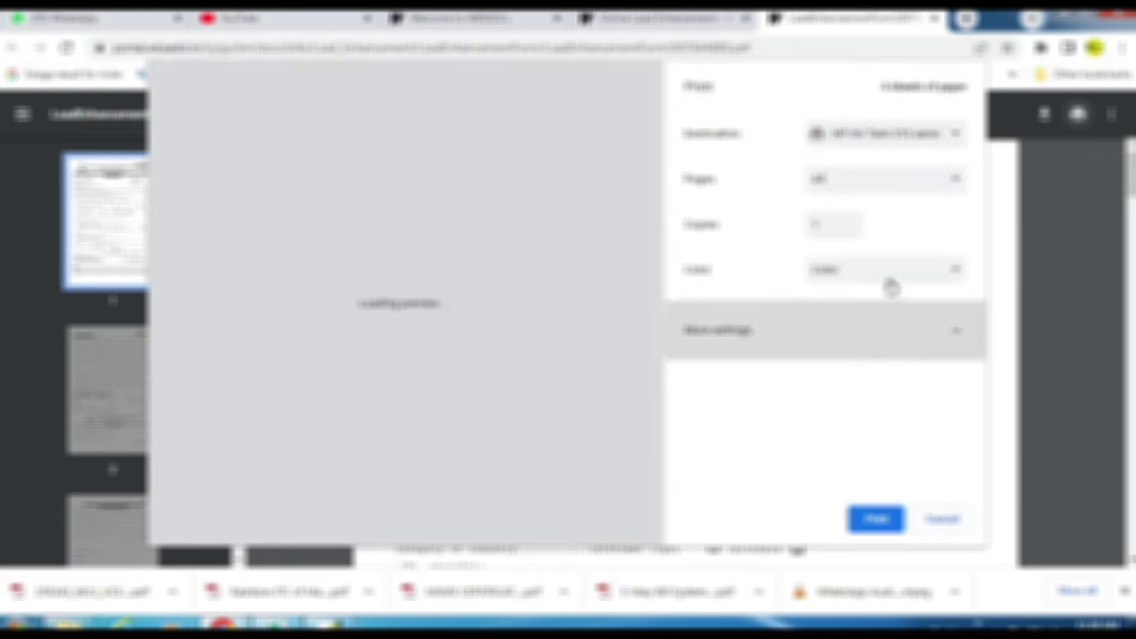